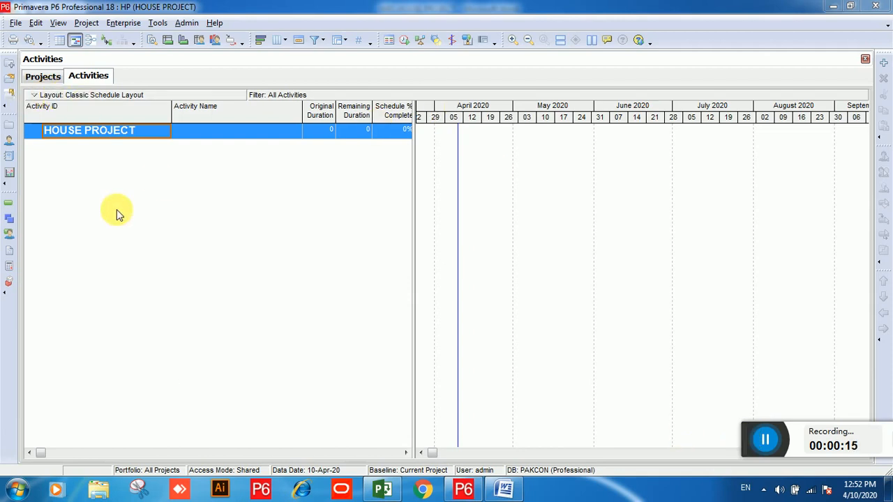
Step: Open the WBS window for the HOUSE PROJECT
{"action": "left_click", "coordinate": [86, 23]}
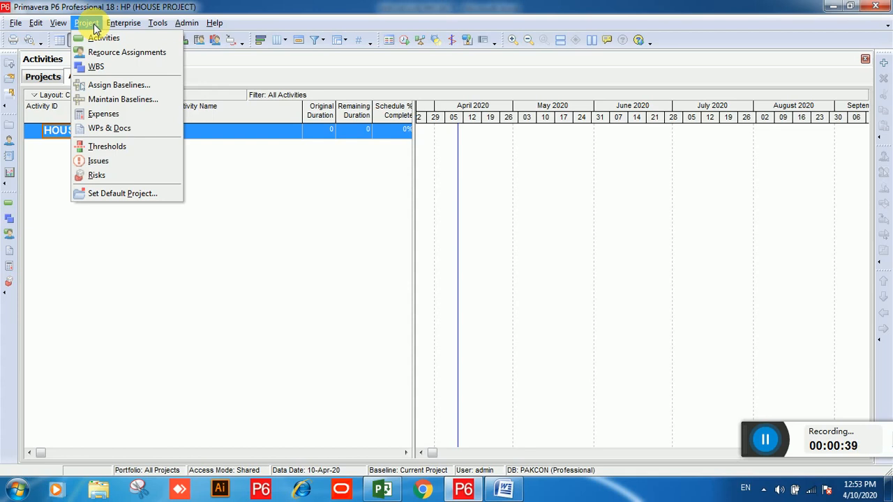
{"action": "left_click", "coordinate": [94, 26]}
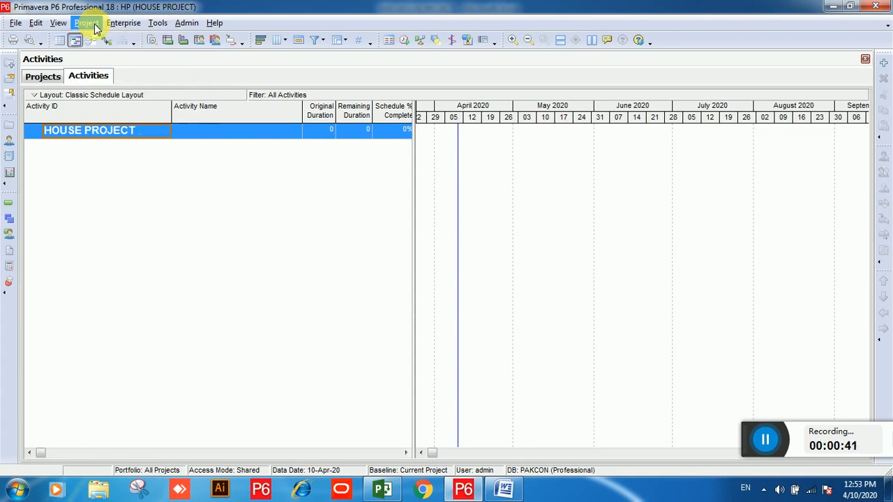
{"action": "left_click", "coordinate": [94, 27]}
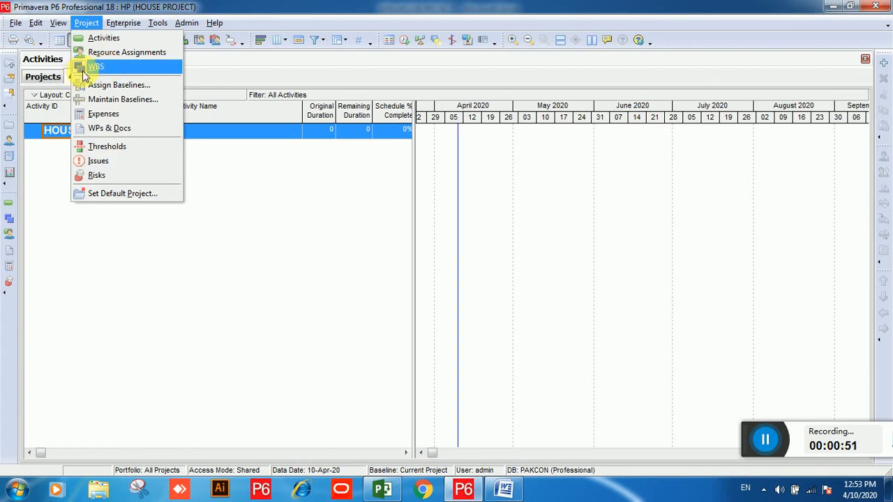
{"action": "left_click", "coordinate": [10, 222]}
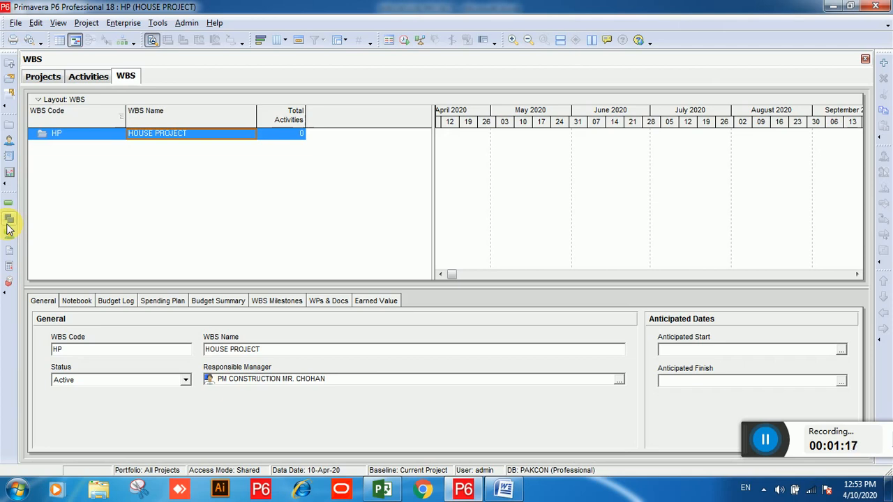
Step: Group the activities by WBS in the Activities view
{"action": "left_click", "coordinate": [87, 74]}
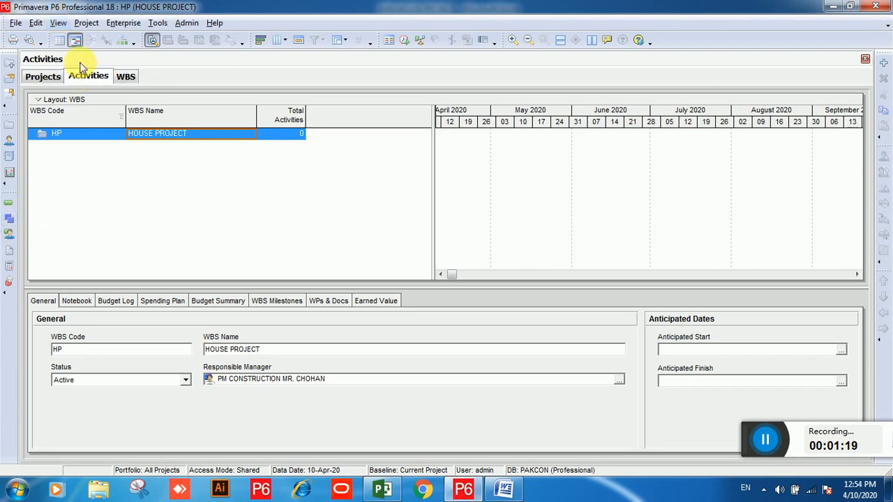
{"action": "left_click", "coordinate": [57, 23]}
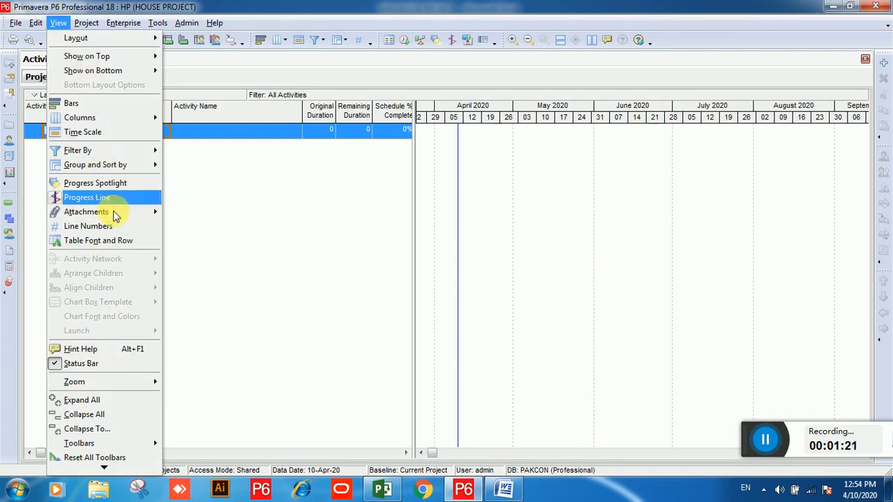
{"action": "left_click", "coordinate": [100, 167]}
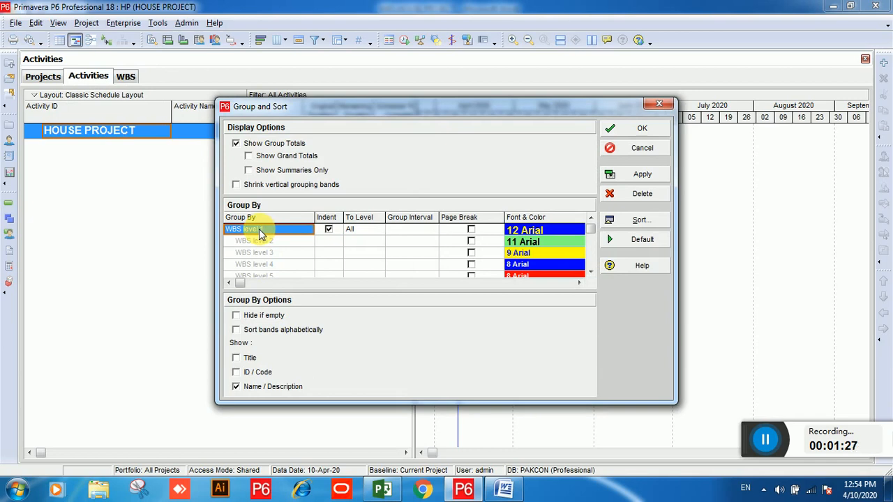
{"action": "left_click", "coordinate": [258, 228]}
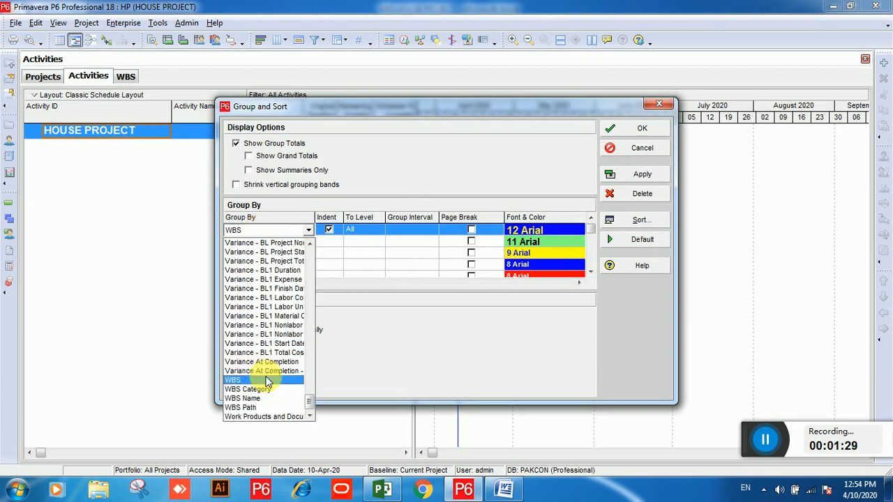
{"action": "left_click", "coordinate": [267, 381]}
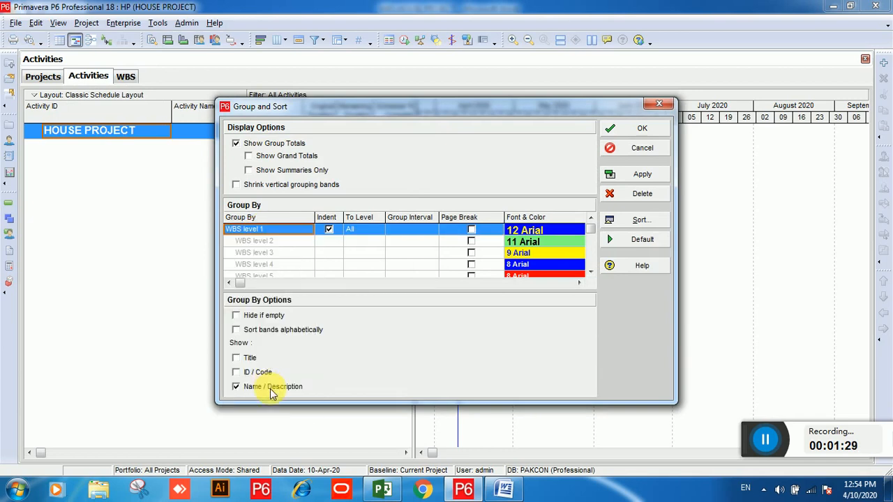
{"action": "left_click", "coordinate": [641, 132]}
Step: Add a new WBS element under HOUSE PROJECT and copy PRIMARY STRUCTURE from the Word WBS outline
{"action": "left_click", "coordinate": [125, 77]}
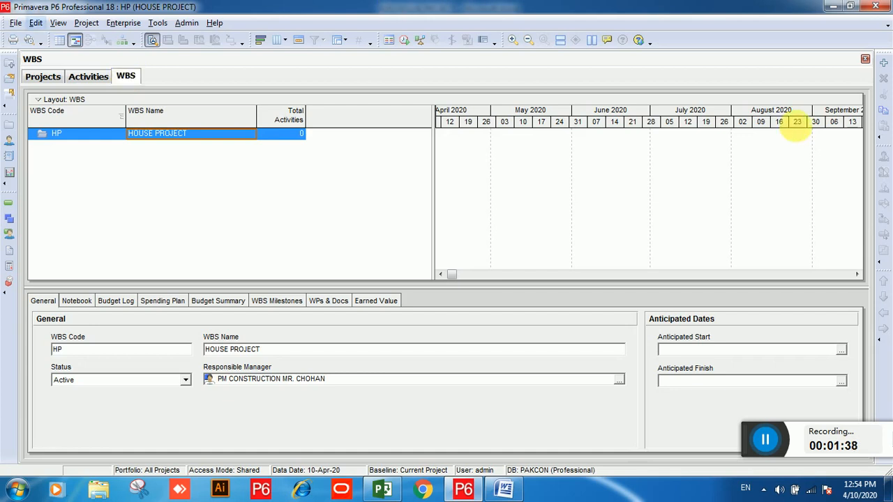
{"action": "left_click", "coordinate": [884, 64]}
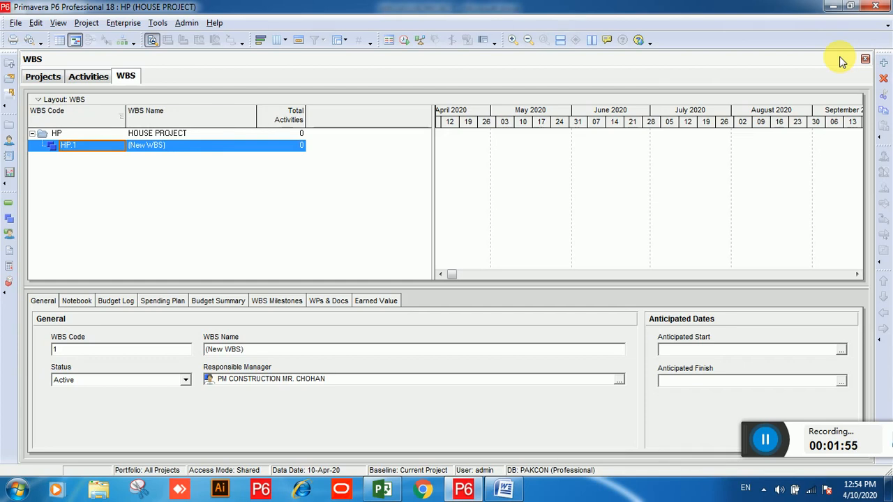
{"action": "left_click", "coordinate": [509, 488]}
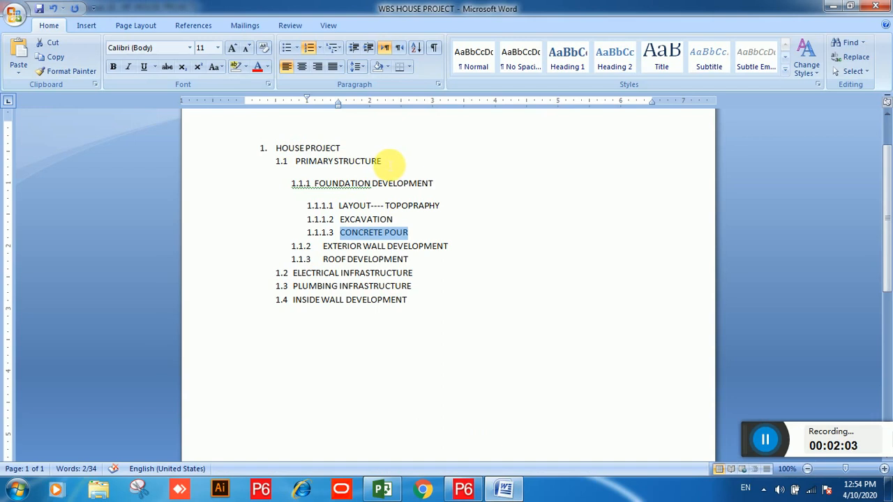
{"action": "left_click_drag", "start_coordinate": [389, 162], "coordinate": [299, 165]}
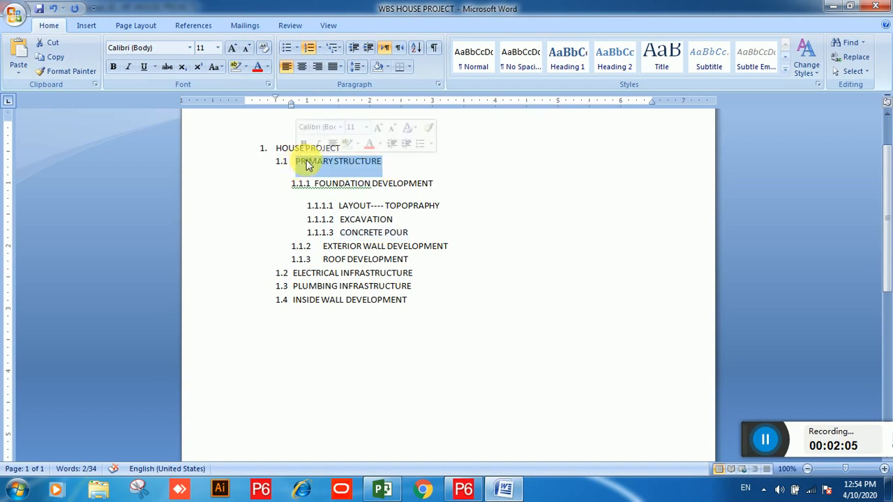
{"action": "right_click", "coordinate": [307, 164]}
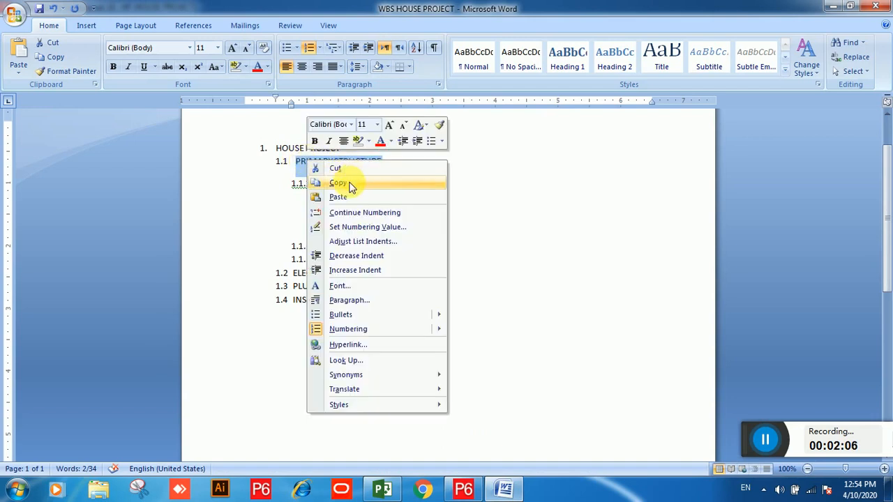
{"action": "left_click", "coordinate": [351, 184]}
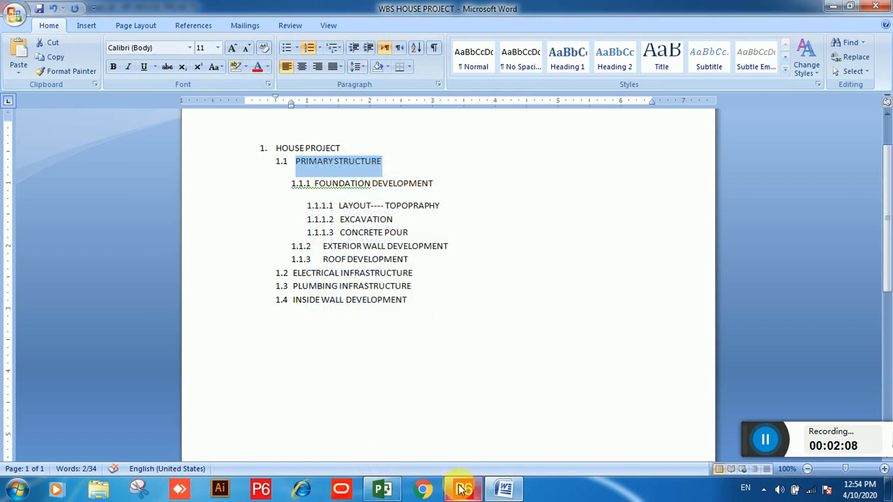
Step: Paste PRIMARY STRUCTURE as the new WBS element's name
{"action": "left_click", "coordinate": [463, 488]}
{"action": "left_click", "coordinate": [190, 146]}
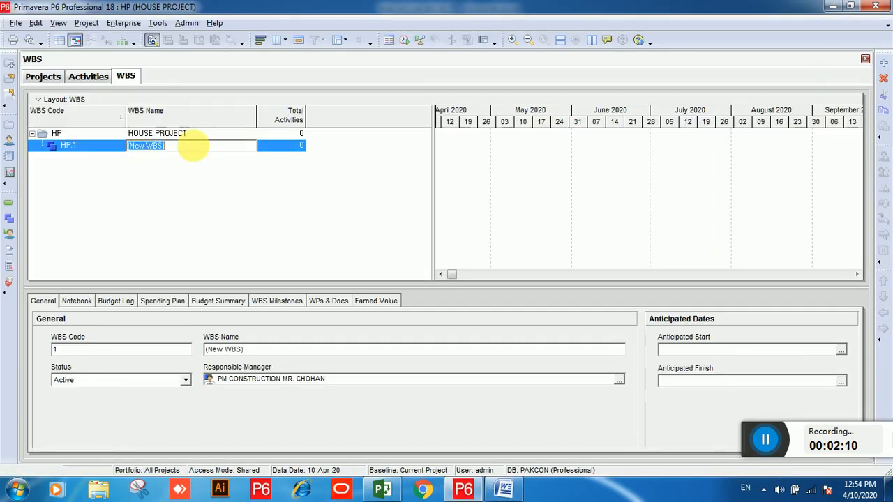
{"action": "right_click", "coordinate": [193, 148]}
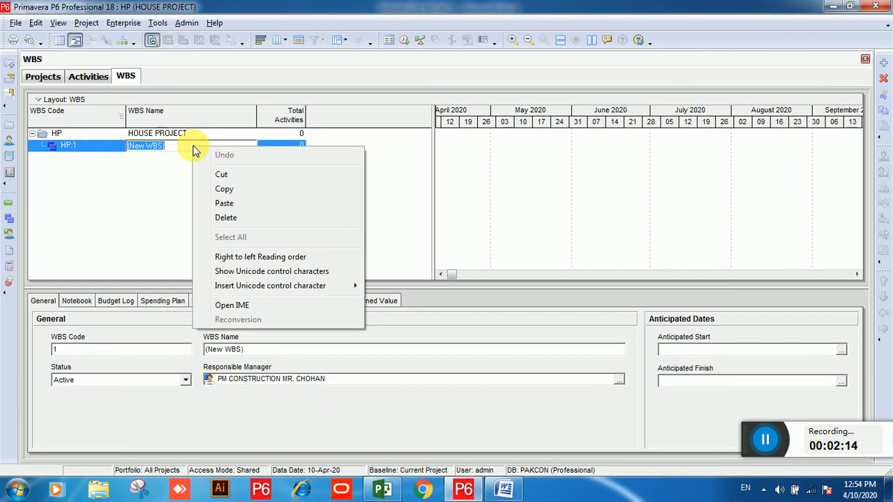
{"action": "left_click", "coordinate": [230, 203]}
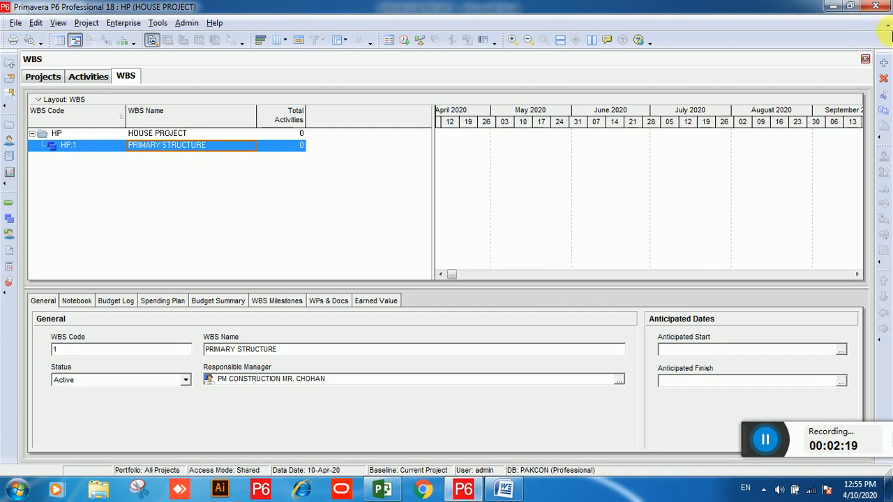
Step: Add another WBS element and move it up to the same level as PRIMARY STRUCTURE
{"action": "left_click", "coordinate": [883, 65]}
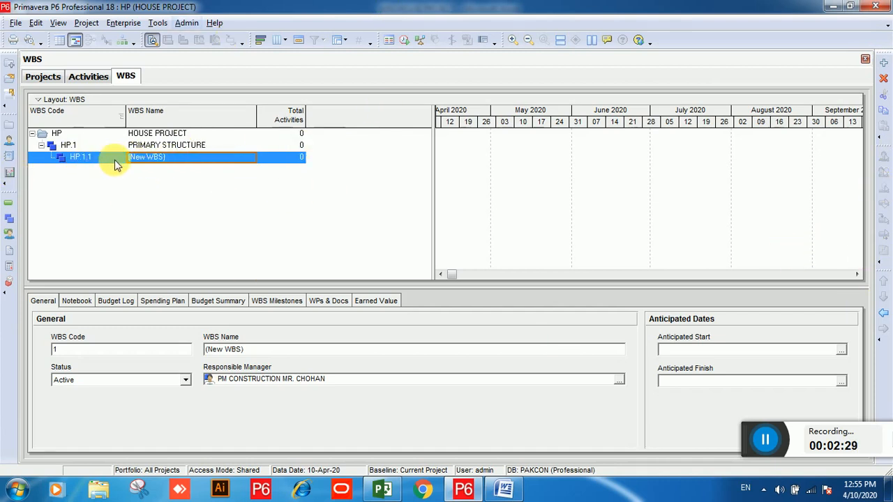
{"action": "left_click", "coordinate": [883, 315]}
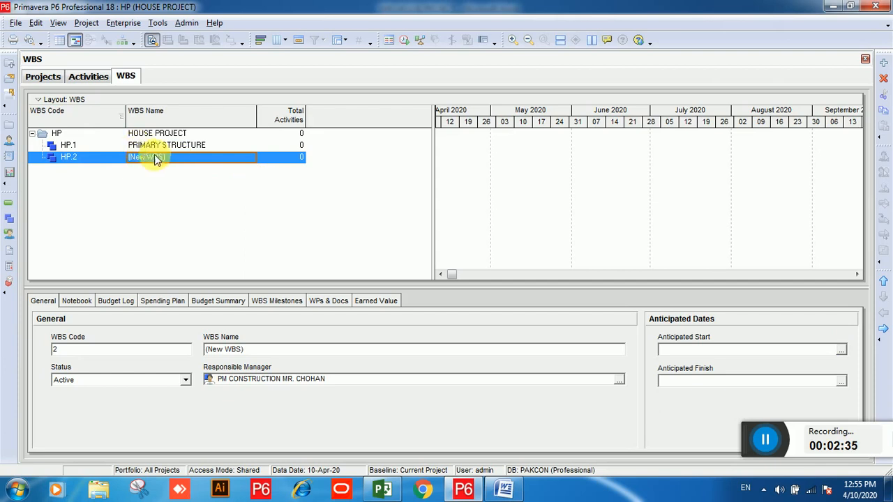
Step: Copy ELECTRICAL INFRASTRUCTURE from the Word WBS outline
{"action": "left_click", "coordinate": [504, 489]}
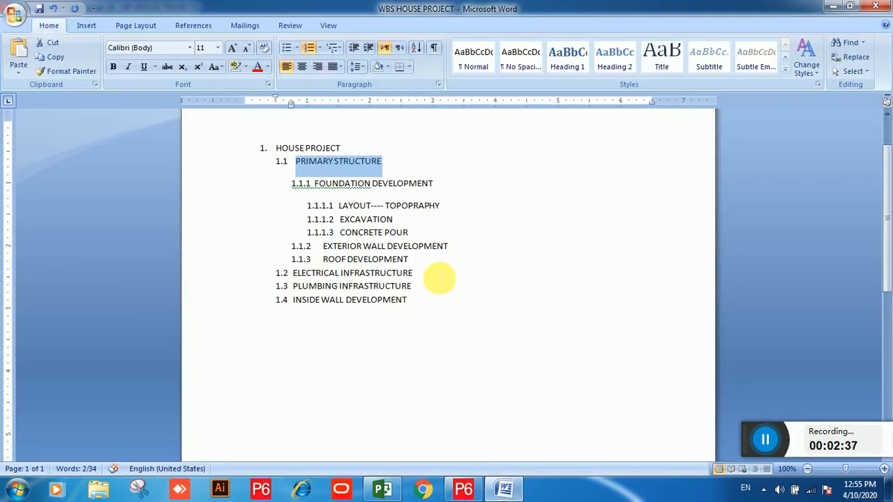
{"action": "left_click", "coordinate": [410, 274]}
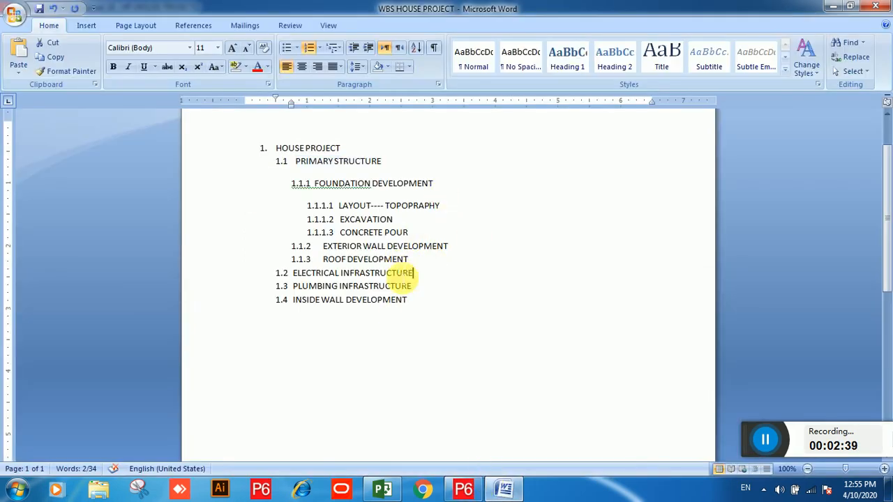
{"action": "left_click_drag", "start_coordinate": [413, 274], "coordinate": [296, 274]}
{"action": "right_click", "coordinate": [300, 277]}
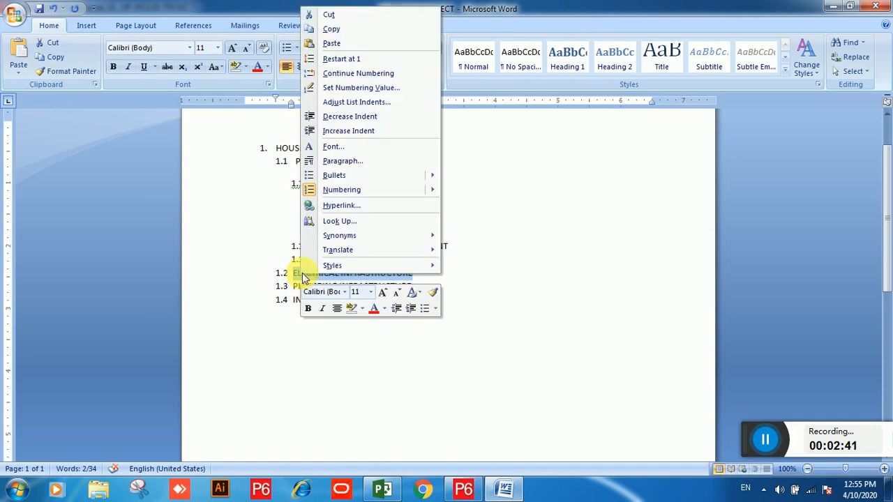
{"action": "left_click", "coordinate": [342, 29]}
Step: Name the second WBS element ELECTRICAL INFRASTRUCTURE by pasting it and removing the extra trailing character
{"action": "left_click", "coordinate": [463, 489]}
{"action": "left_click", "coordinate": [160, 156]}
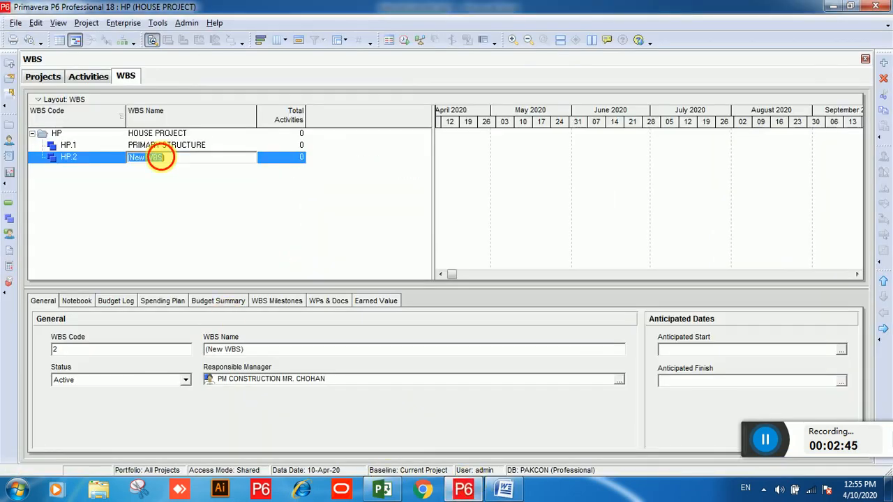
{"action": "right_click", "coordinate": [178, 161]}
{"action": "left_click", "coordinate": [238, 219]}
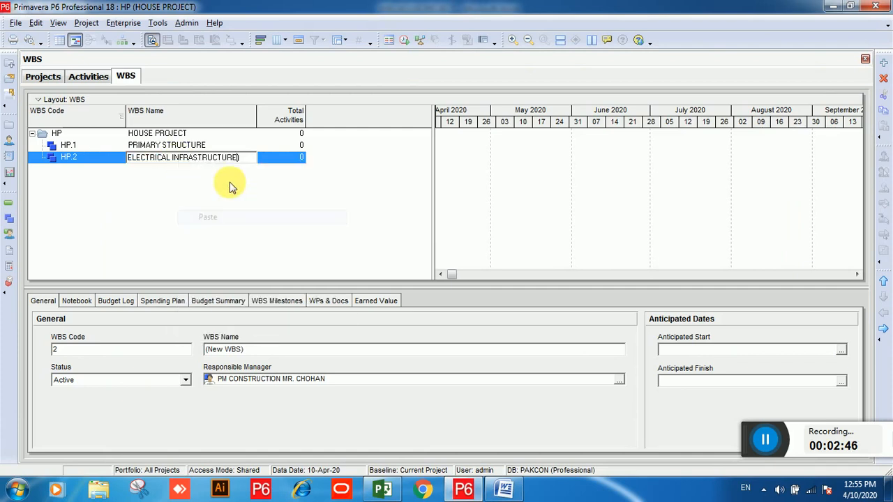
{"action": "key", "text": "BackSpace"}
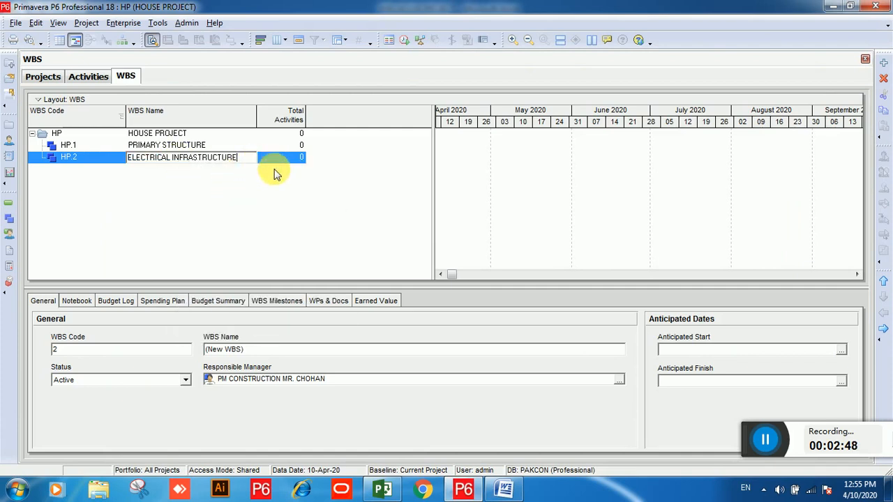
{"action": "key", "text": "Return"}
Step: Add a third WBS element and copy PLUMBING INFRASTRUCTURE from the Word WBS outline
{"action": "left_click", "coordinate": [882, 63]}
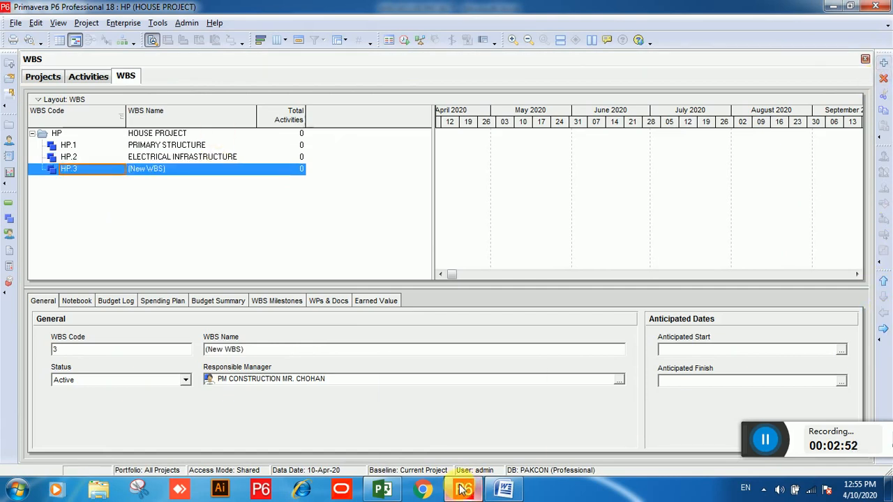
{"action": "left_click", "coordinate": [504, 488]}
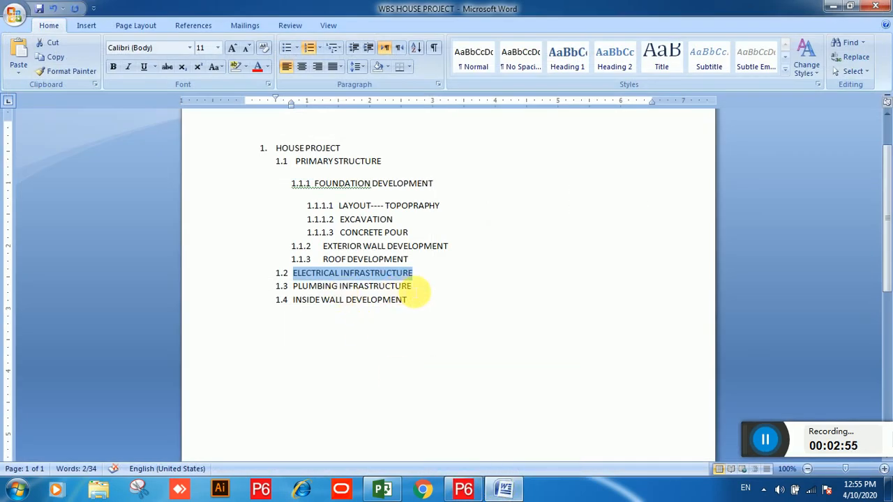
{"action": "left_click_drag", "start_coordinate": [411, 286], "coordinate": [303, 291]}
{"action": "right_click", "coordinate": [304, 291]}
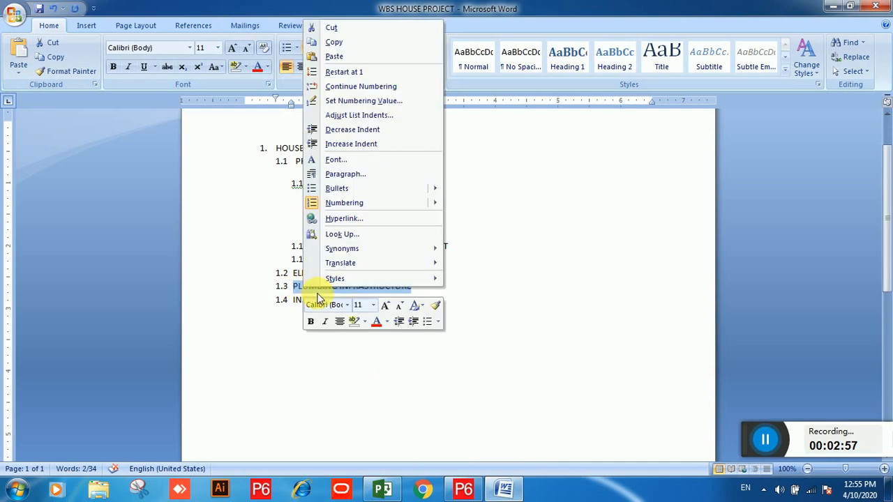
{"action": "key", "text": "Escape"}
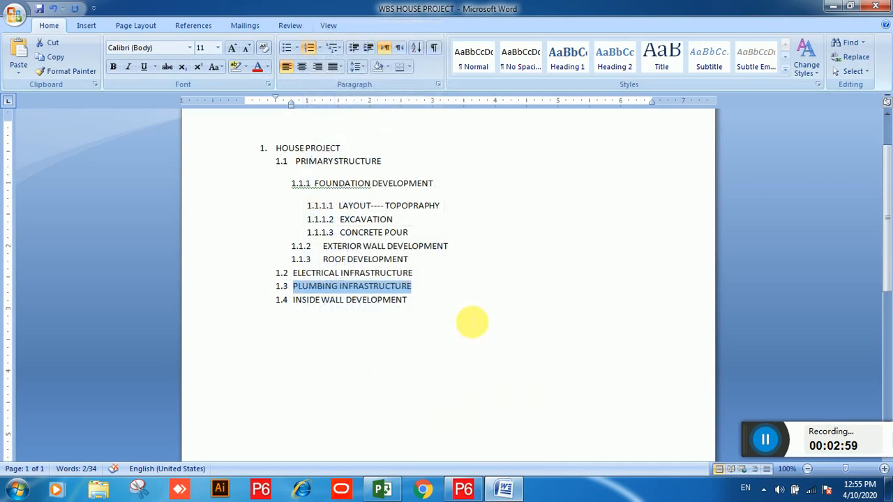
Step: Paste PLUMBING INFRASTRUCTURE as the third WBS element's name
{"action": "left_click", "coordinate": [463, 489]}
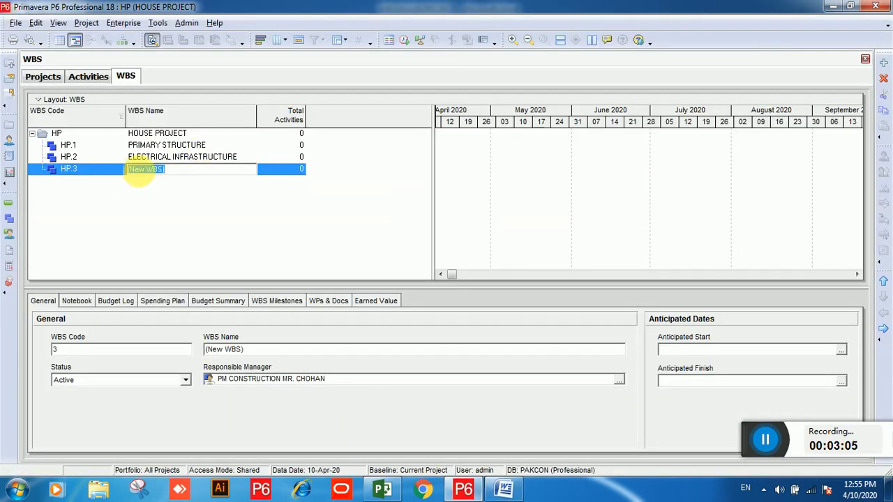
{"action": "right_click", "coordinate": [149, 175]}
{"action": "left_click", "coordinate": [187, 225]}
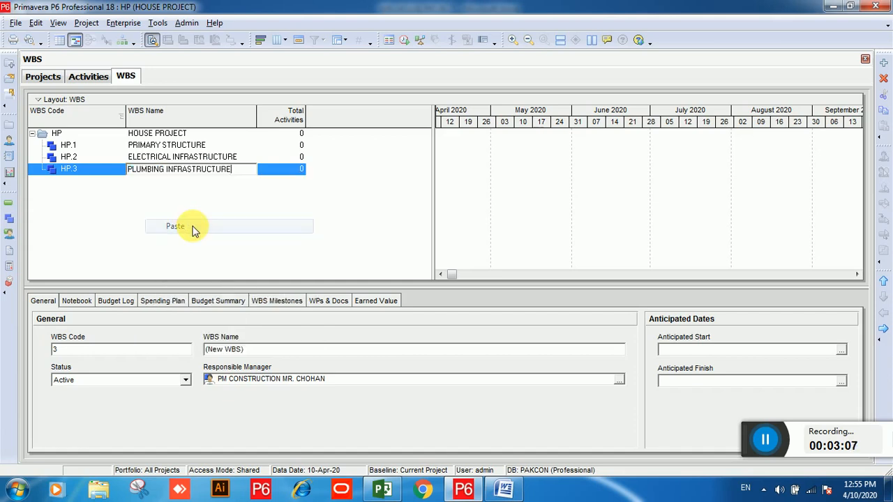
Step: Add a fourth WBS element and copy INSIDE WALL DEVELOPMENT from the Word WBS outline
{"action": "left_click", "coordinate": [882, 64]}
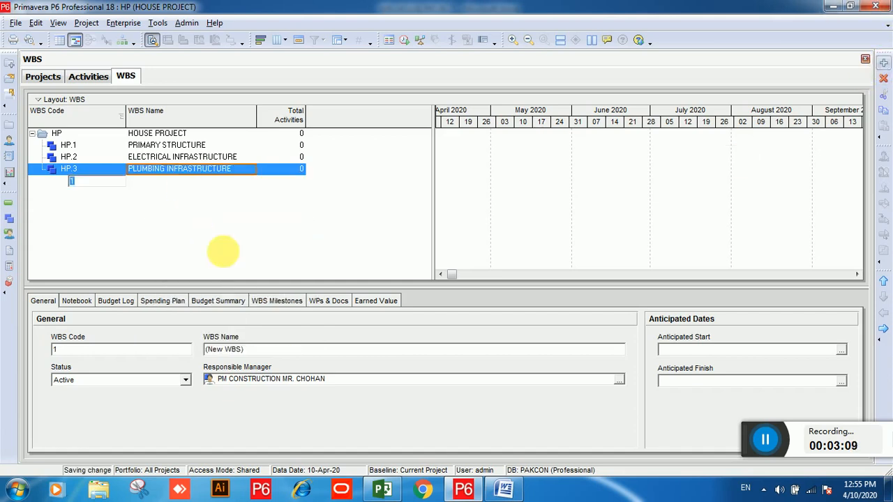
{"action": "left_click", "coordinate": [881, 313]}
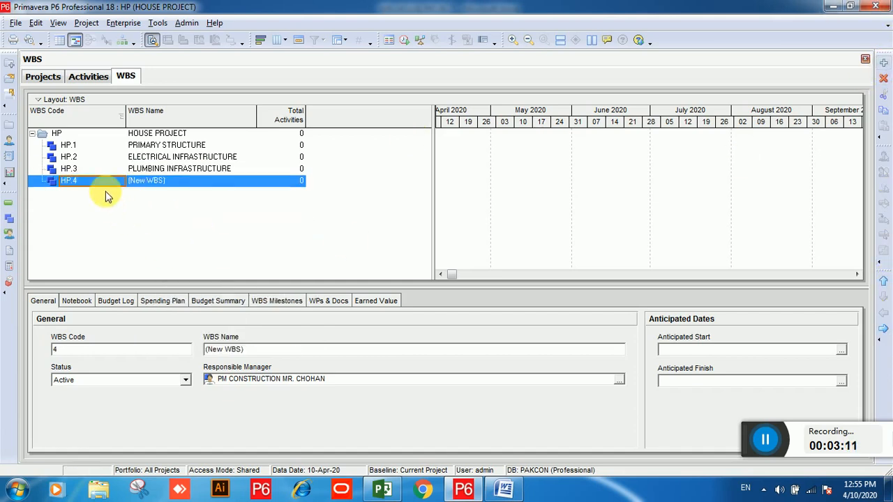
{"action": "left_click", "coordinate": [165, 180]}
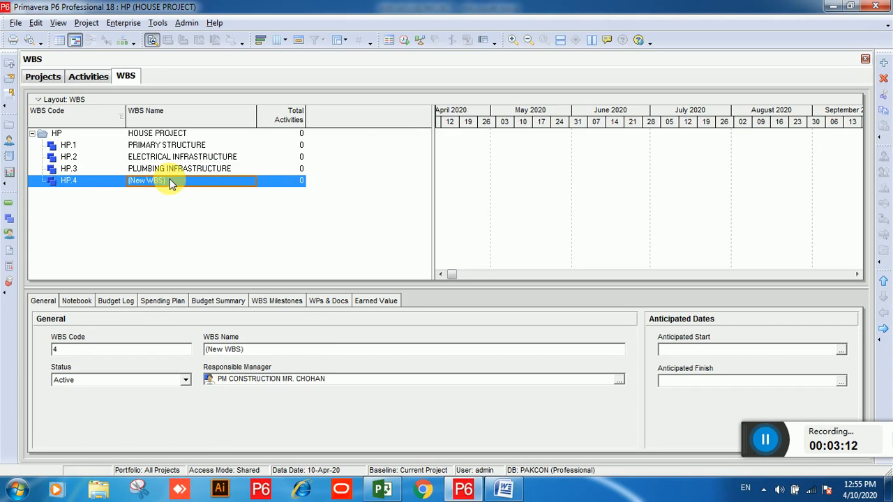
{"action": "left_click", "coordinate": [497, 492]}
{"action": "left_click_drag", "start_coordinate": [412, 309], "coordinate": [304, 305]}
{"action": "key", "text": "ctrl+c"}
{"action": "right_click", "coordinate": [305, 305]}
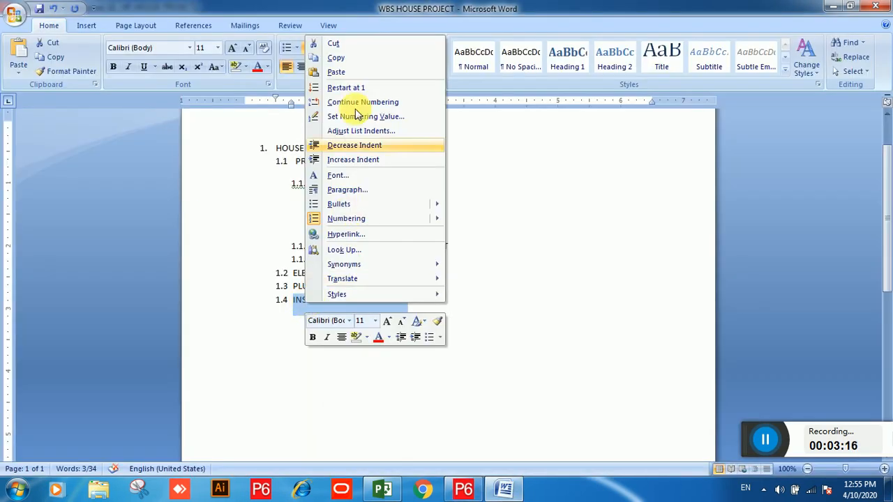
{"action": "left_click", "coordinate": [335, 57]}
Step: Paste INSIDE WALL DEVELOPMENT as the fourth WBS element's name
{"action": "left_click", "coordinate": [463, 490]}
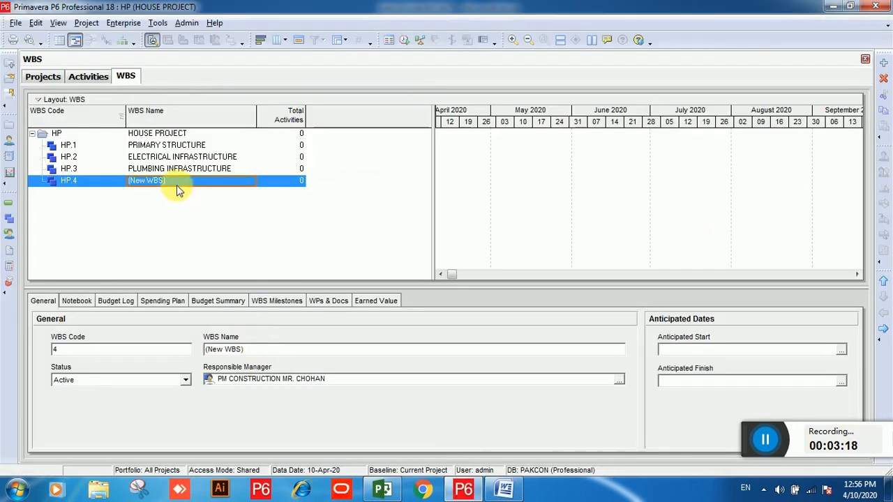
{"action": "left_click", "coordinate": [178, 182]}
{"action": "right_click", "coordinate": [157, 184]}
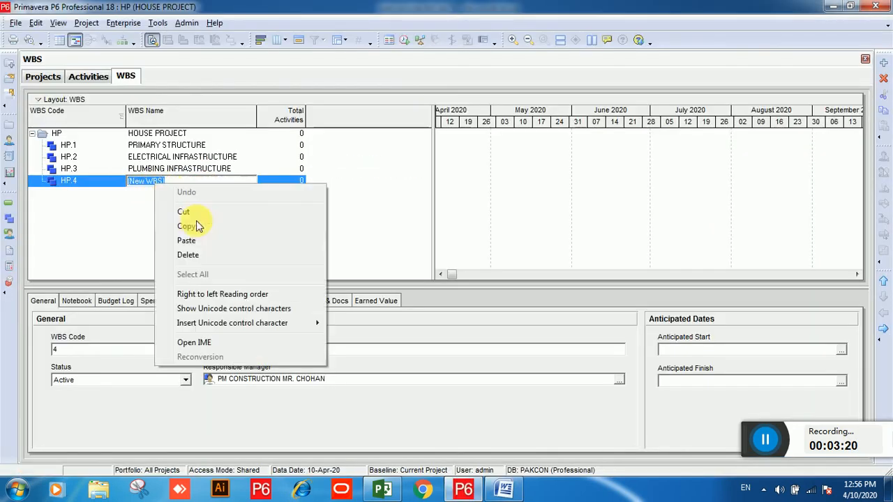
{"action": "left_click", "coordinate": [206, 242]}
{"action": "left_click", "coordinate": [163, 158]}
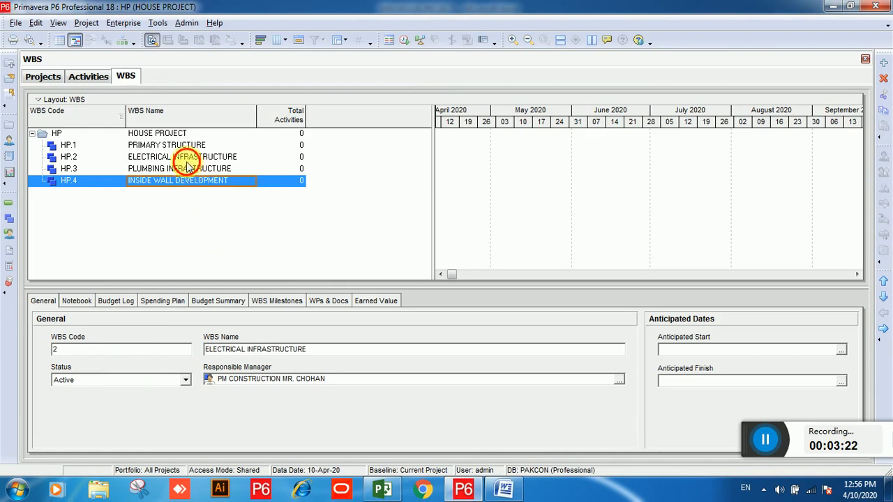
Step: Copy FOUNDATION DEVELOPMENT from the Word WBS outline
{"action": "left_click", "coordinate": [518, 486]}
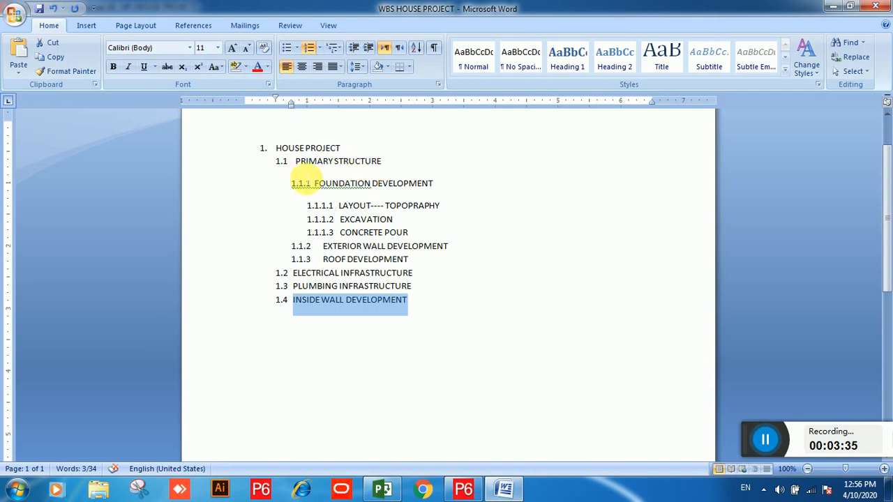
{"action": "left_click_drag", "start_coordinate": [432, 183], "coordinate": [334, 189]}
{"action": "right_click", "coordinate": [335, 188]}
{"action": "left_click", "coordinate": [358, 205]}
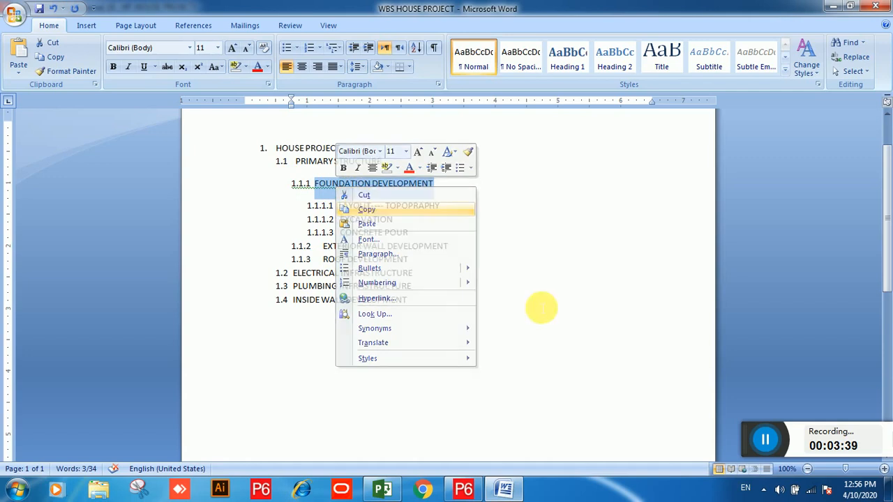
Step: Add a child WBS element under PRIMARY STRUCTURE and paste FOUNDATION DEVELOPMENT as its name
{"action": "left_click", "coordinate": [464, 488]}
{"action": "left_click", "coordinate": [241, 134]}
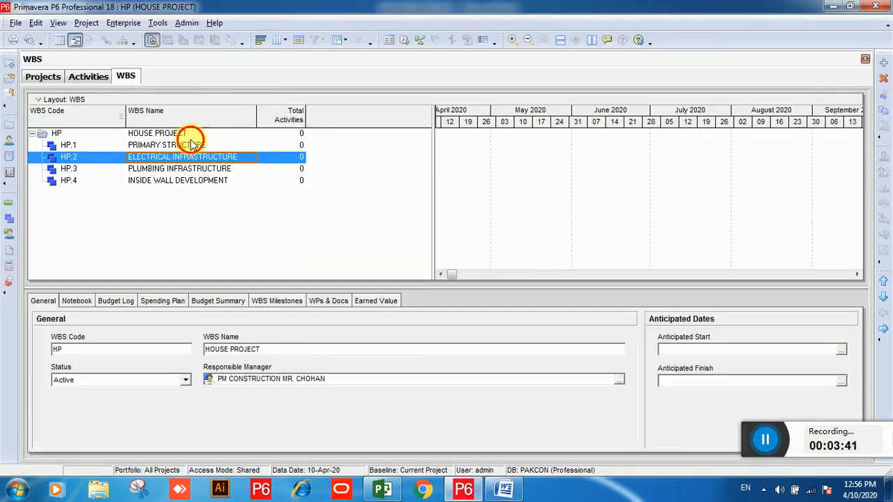
{"action": "left_click", "coordinate": [196, 146]}
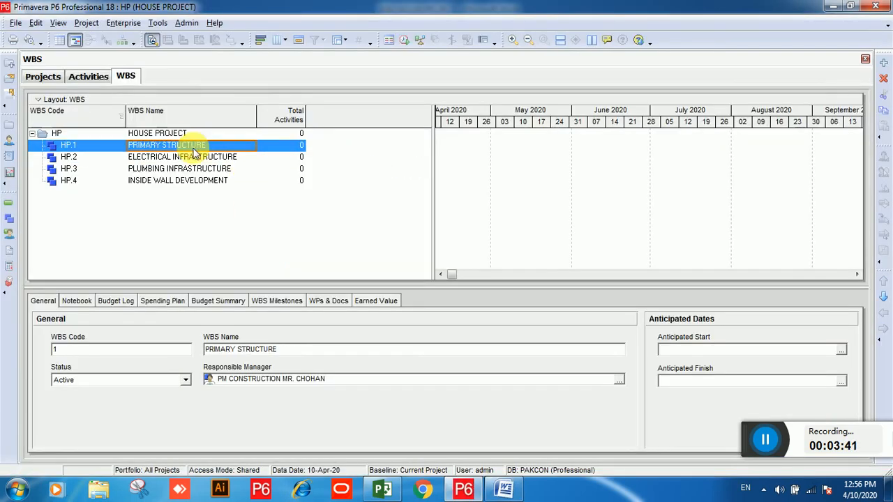
{"action": "left_click", "coordinate": [883, 65]}
{"action": "left_click", "coordinate": [230, 160]}
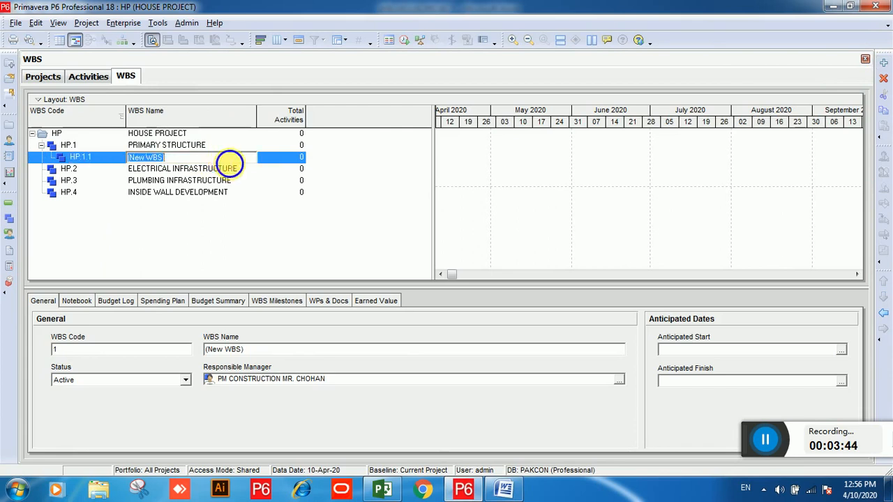
{"action": "right_click", "coordinate": [229, 162]}
{"action": "left_click", "coordinate": [286, 216]}
{"action": "left_click", "coordinate": [229, 217]}
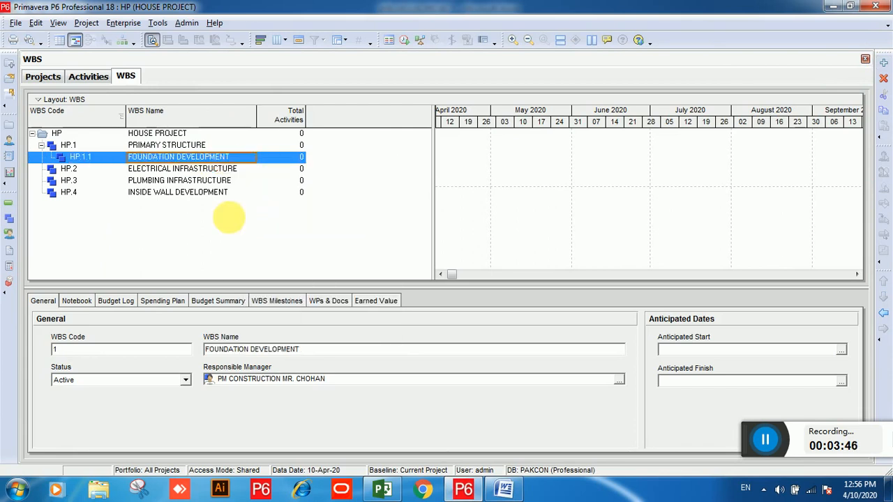
Step: Add a second element under PRIMARY STRUCTURE and copy EXTERIOR WALL DEVELOPMENT from the Word WBS outline
{"action": "left_click", "coordinate": [883, 64]}
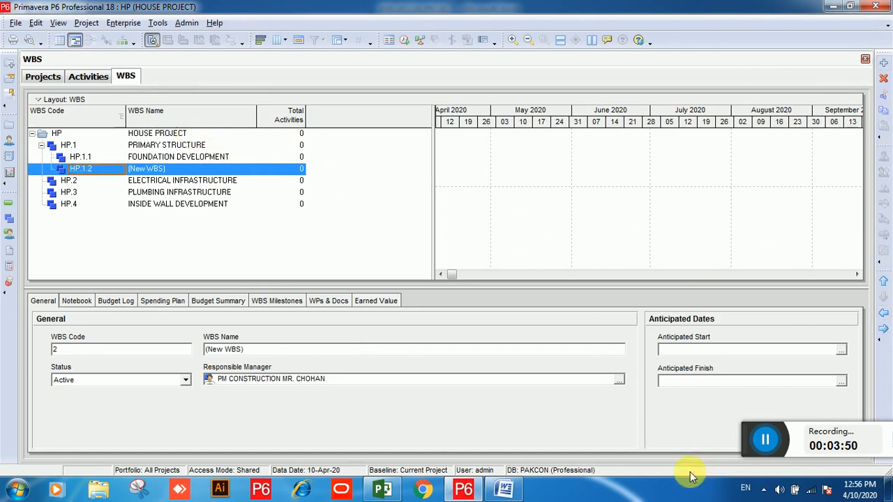
{"action": "left_click", "coordinate": [504, 488]}
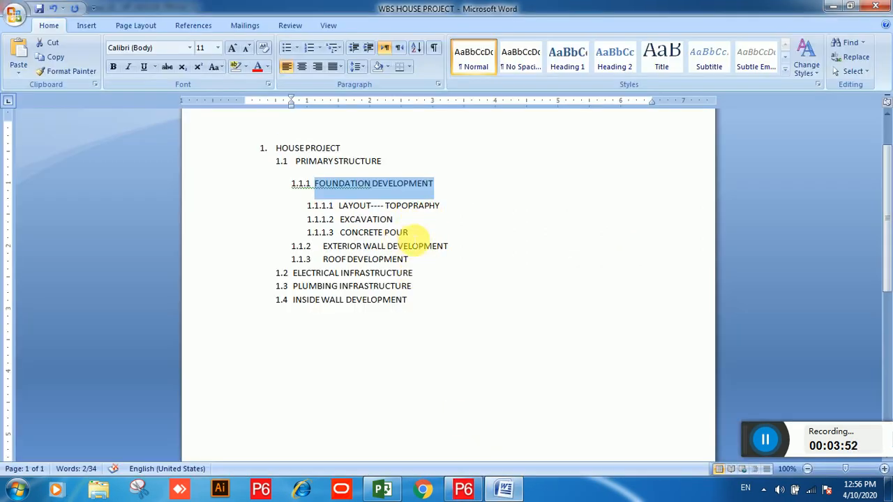
{"action": "left_click", "coordinate": [449, 248]}
{"action": "left_click_drag", "start_coordinate": [449, 248], "coordinate": [335, 249]}
{"action": "right_click", "coordinate": [336, 250]}
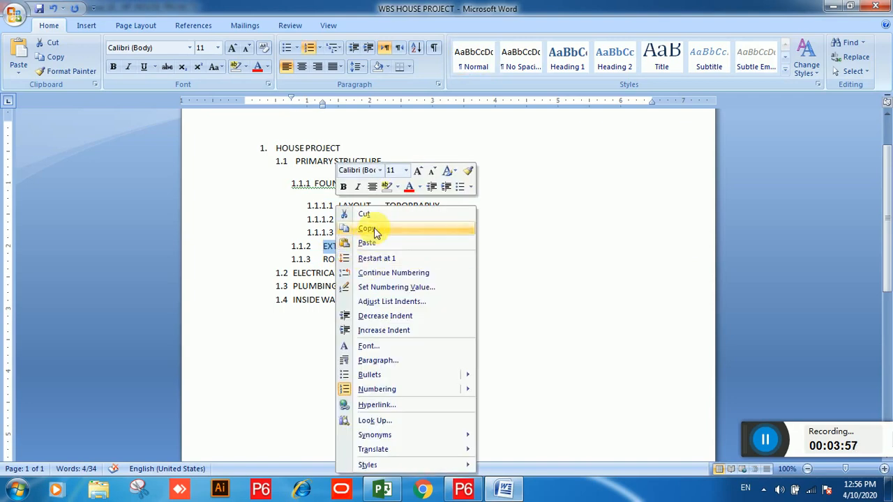
{"action": "left_click", "coordinate": [364, 227]}
Step: Name the new element EXTERIOR WALL DEVELOPMENT by pasting it and deleting the extra leading characters
{"action": "left_click", "coordinate": [464, 490]}
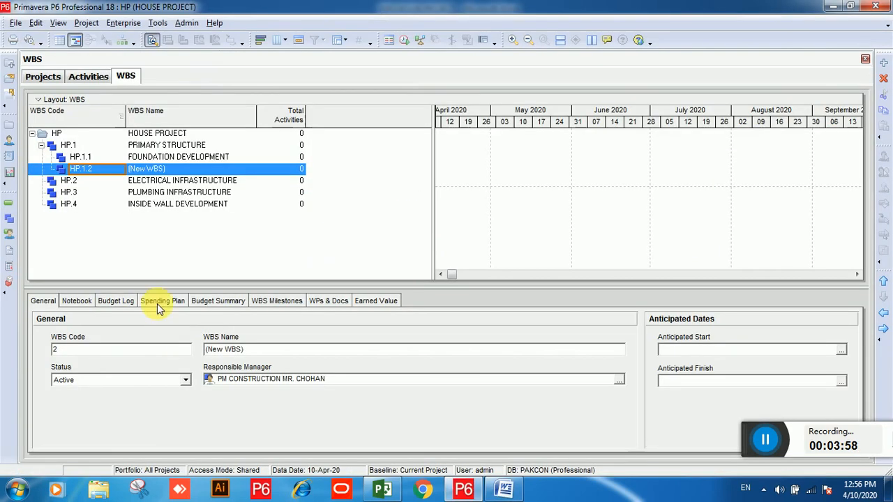
{"action": "left_click", "coordinate": [191, 169]}
{"action": "right_click", "coordinate": [191, 169]}
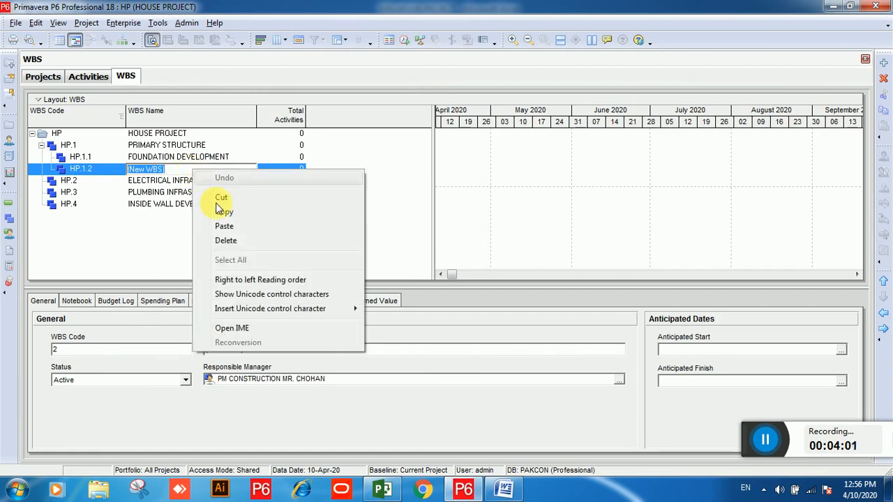
{"action": "left_click", "coordinate": [224, 226]}
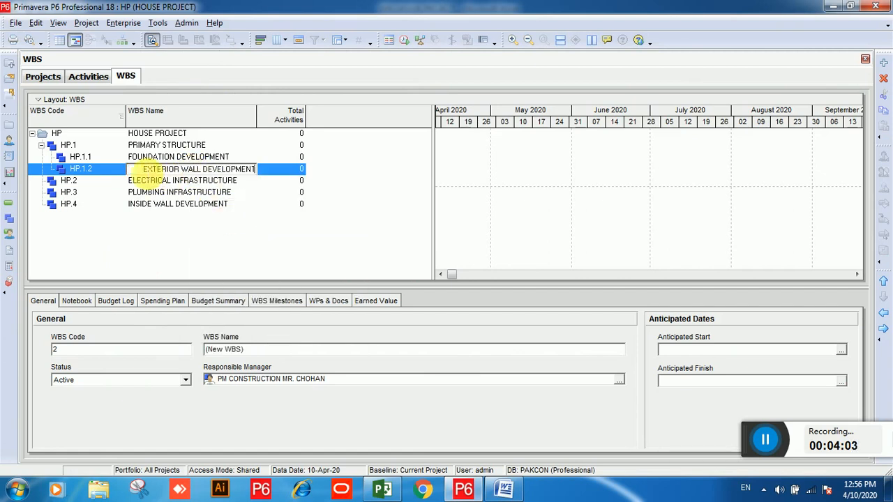
{"action": "key", "text": "BackSpace"}
{"action": "key", "text": "BackSpace"}
{"action": "key", "text": "BackSpace"}
{"action": "key", "text": "BackSpace"}
{"action": "key", "text": "BackSpace"}
{"action": "key", "text": "BackSpace"}
{"action": "key", "text": "BackSpace"}
{"action": "key", "text": "BackSpace"}
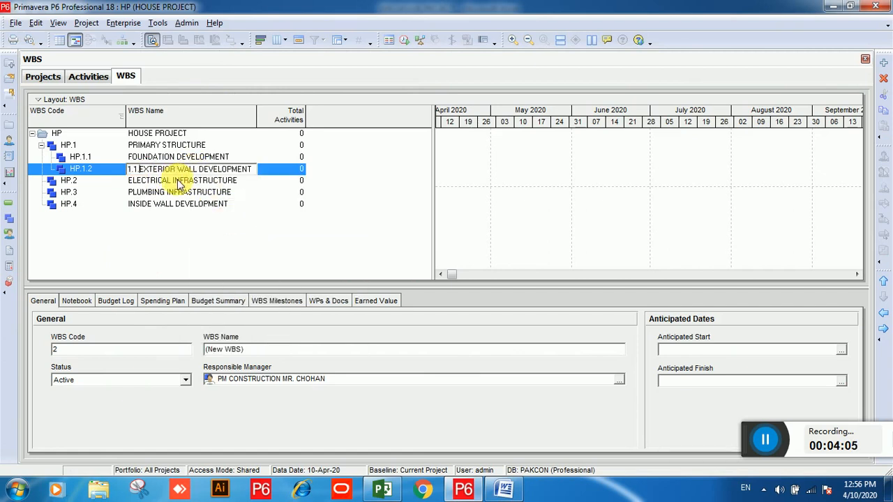
{"action": "left_click", "coordinate": [218, 207]}
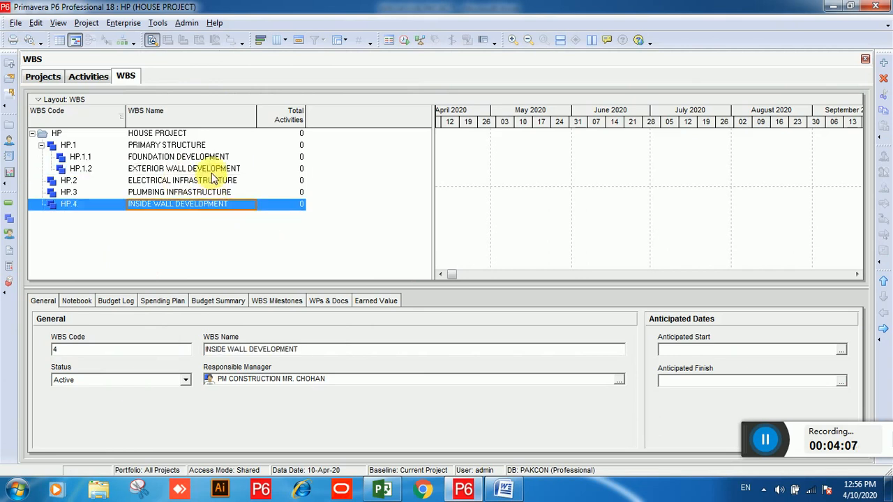
Step: Add a new WBS element after EXTERIOR WALL DEVELOPMENT and copy ROOF DEVELOPMENT from the Word WBS outline
{"action": "left_click", "coordinate": [213, 168]}
{"action": "left_click", "coordinate": [883, 63]}
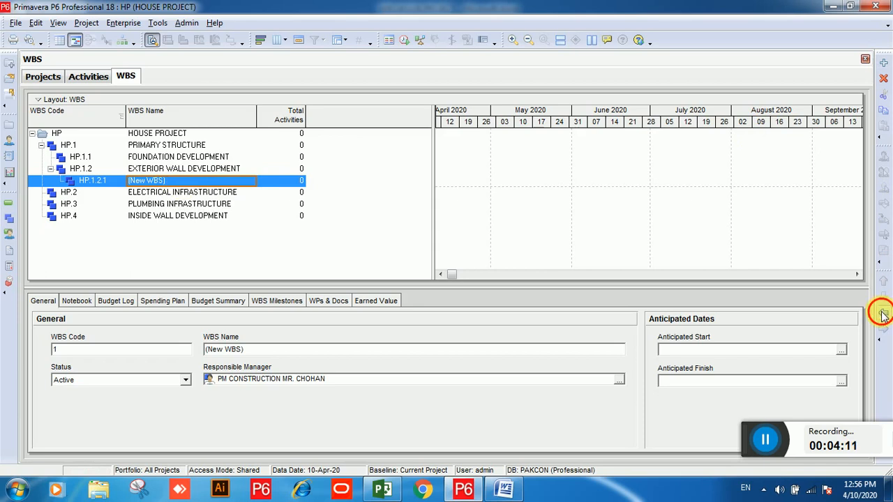
{"action": "left_click", "coordinate": [503, 489]}
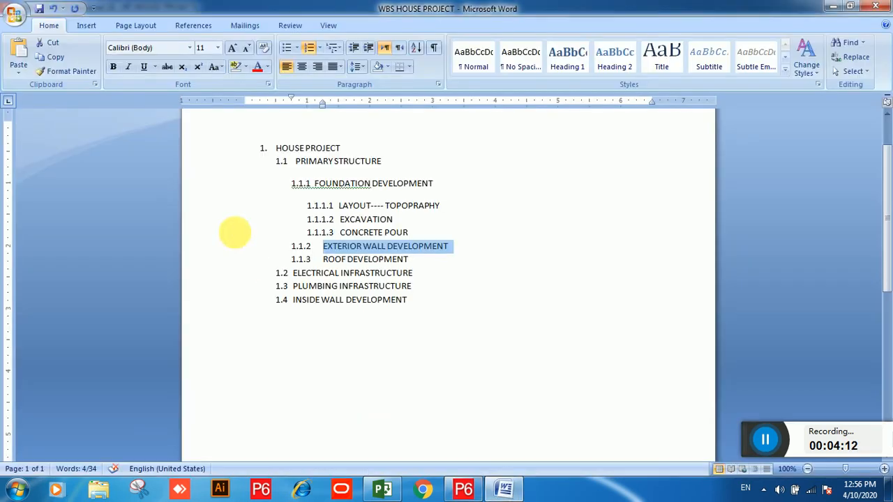
{"action": "left_click", "coordinate": [358, 258]}
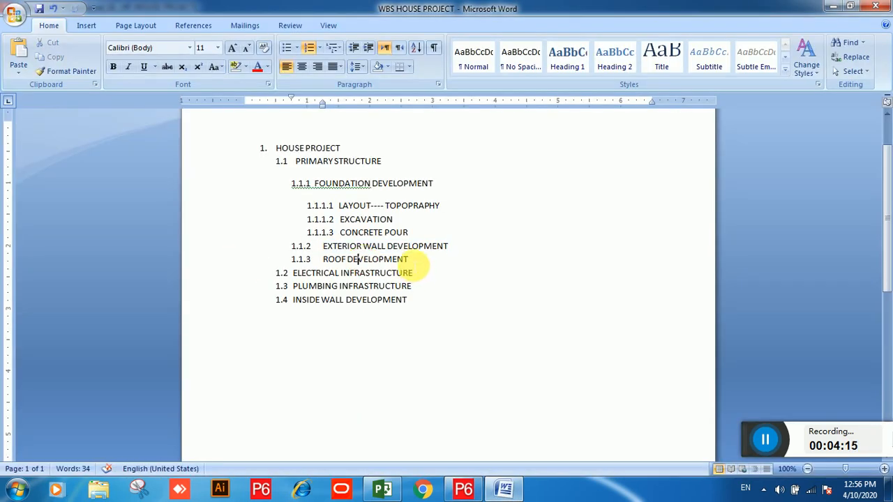
{"action": "left_click_drag", "start_coordinate": [415, 263], "coordinate": [328, 260]}
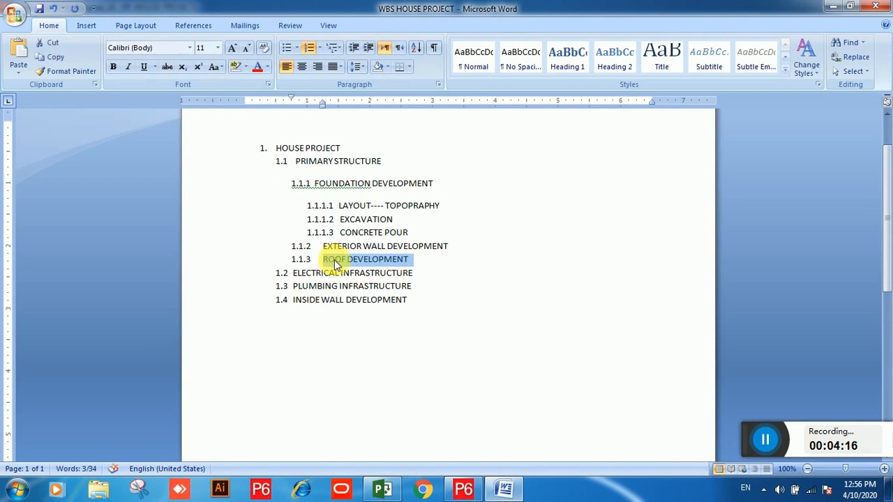
{"action": "right_click", "coordinate": [336, 262]}
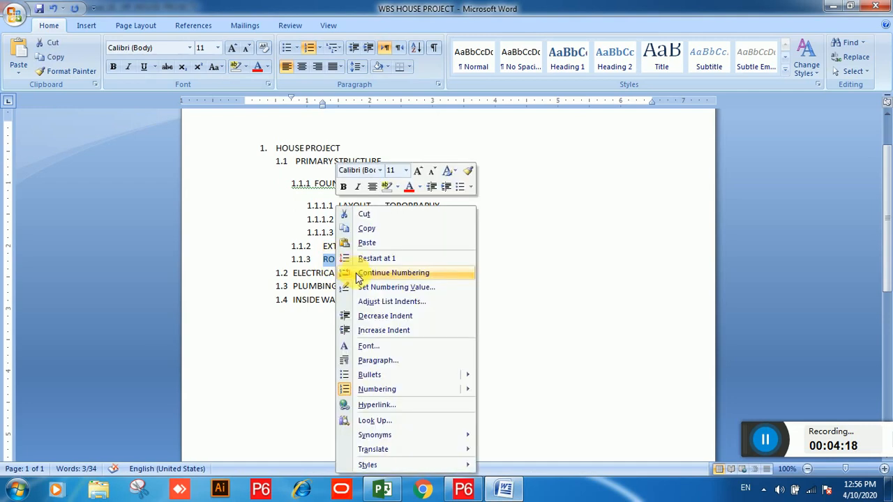
{"action": "left_click", "coordinate": [362, 224]}
Step: Name the third element under PRIMARY STRUCTURE ROOF DEVELOPMENT by pasting it and deleting the leading numbering
{"action": "left_click", "coordinate": [472, 490]}
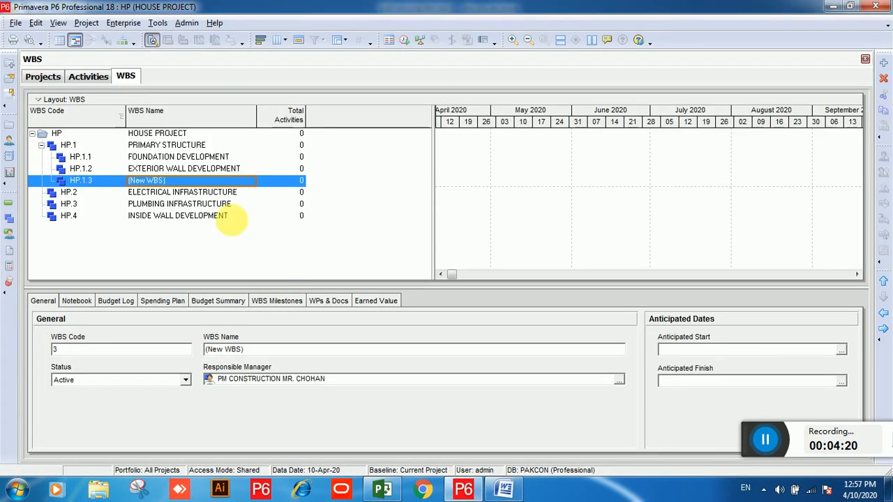
{"action": "left_click", "coordinate": [212, 183]}
{"action": "left_click", "coordinate": [214, 183]}
{"action": "left_click_drag", "start_coordinate": [214, 184], "coordinate": [105, 188]}
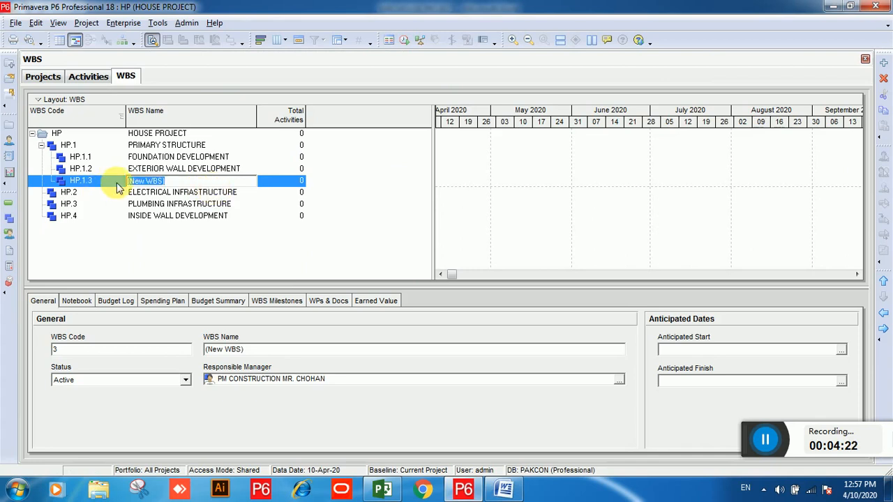
{"action": "key", "text": "ctrl+v"}
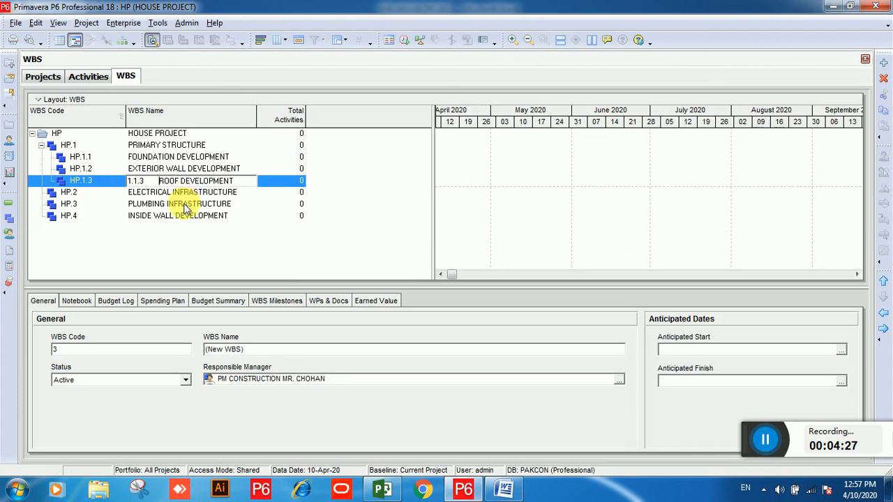
{"action": "key", "text": "BackSpace"}
{"action": "key", "text": "BackSpace"}
{"action": "key", "text": "BackSpace"}
{"action": "key", "text": "BackSpace"}
{"action": "key", "text": "BackSpace"}
{"action": "left_click", "coordinate": [175, 156]}
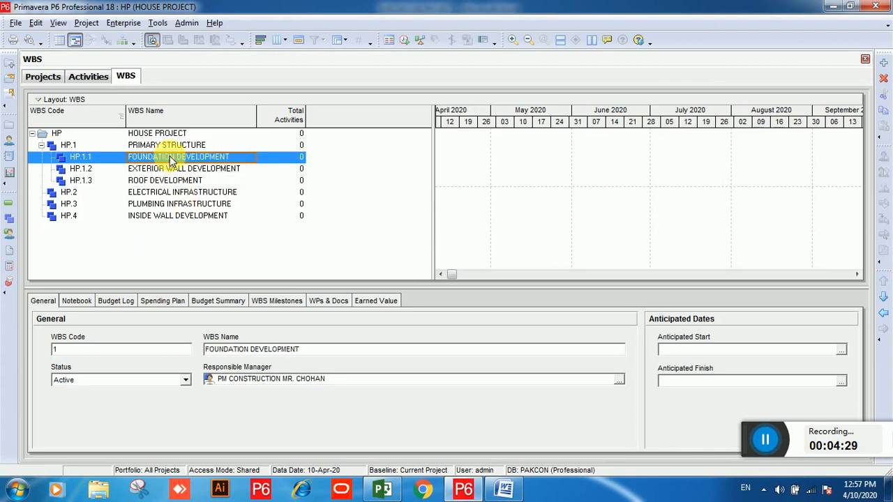
Step: Copy LAYOUT---- TOPOPRAPHY from the Word outline and add a child WBS element under FOUNDATION DEVELOPMENT
{"action": "left_click", "coordinate": [503, 488]}
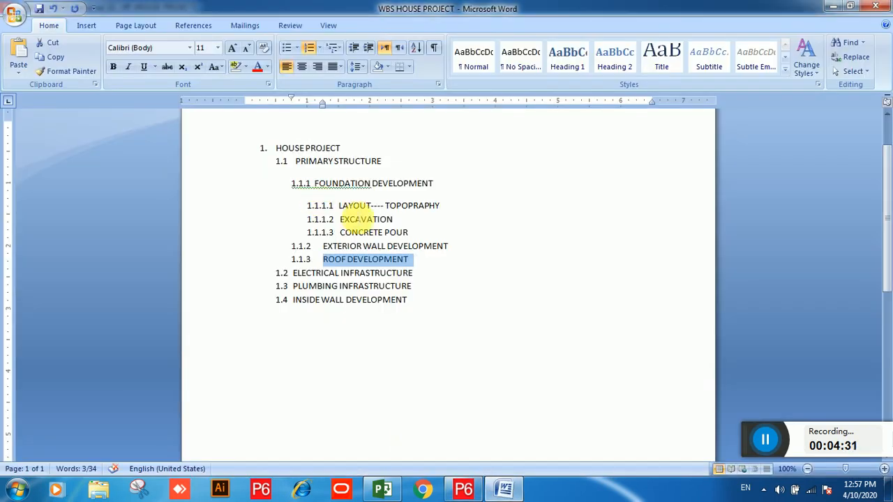
{"action": "left_click_drag", "start_coordinate": [339, 207], "coordinate": [440, 208]}
{"action": "left_click", "coordinate": [366, 207]}
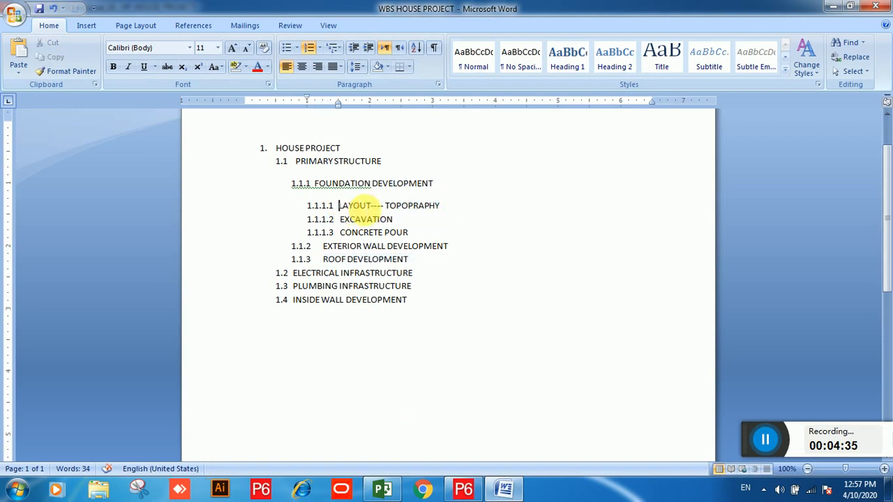
{"action": "left_click_drag", "start_coordinate": [358, 207], "coordinate": [438, 208]}
{"action": "right_click", "coordinate": [398, 207]}
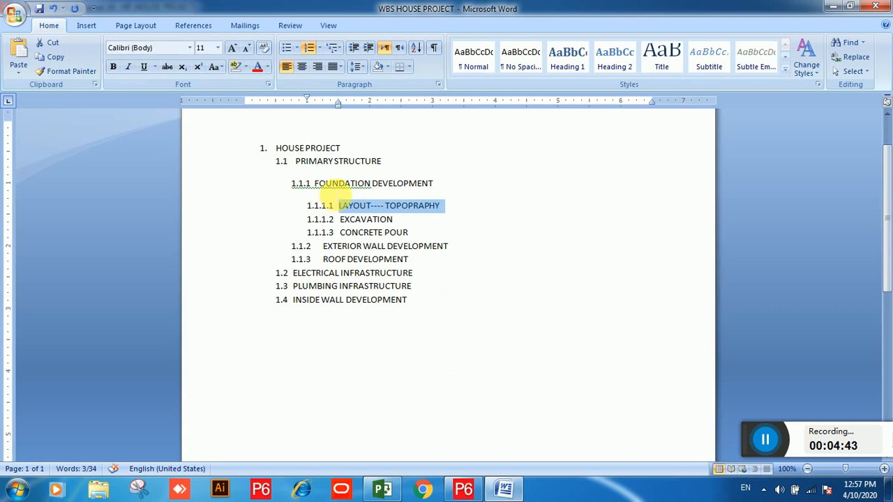
{"action": "left_click", "coordinate": [463, 488]}
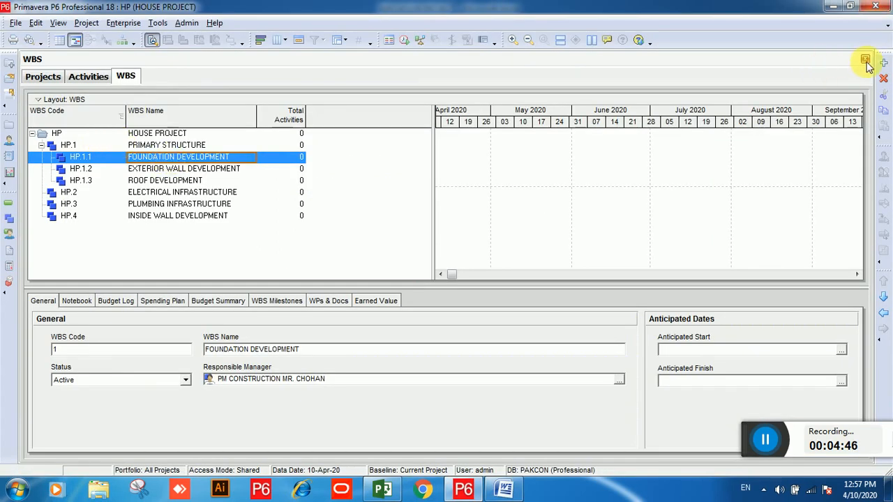
{"action": "left_click", "coordinate": [881, 63]}
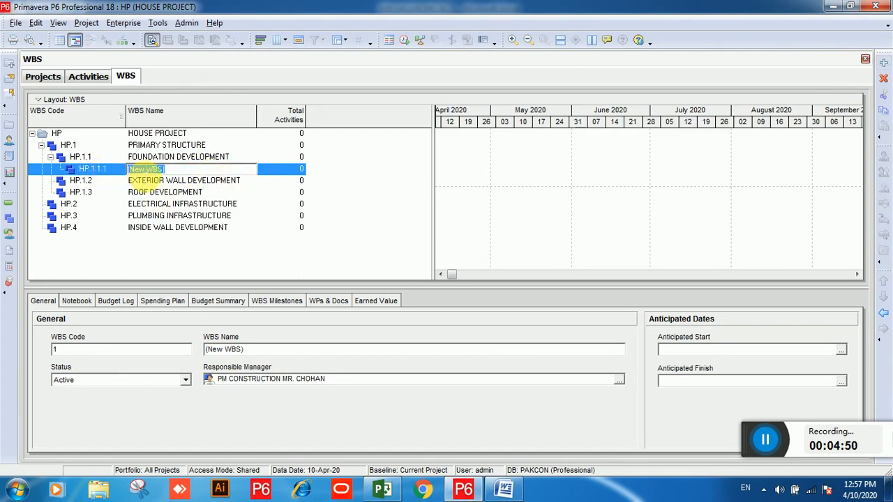
Step: Name the child element LAYOUT---- TOPOPRAPHY by pasting it and deleting the leading numbering
{"action": "right_click", "coordinate": [143, 172]}
{"action": "left_click", "coordinate": [172, 228]}
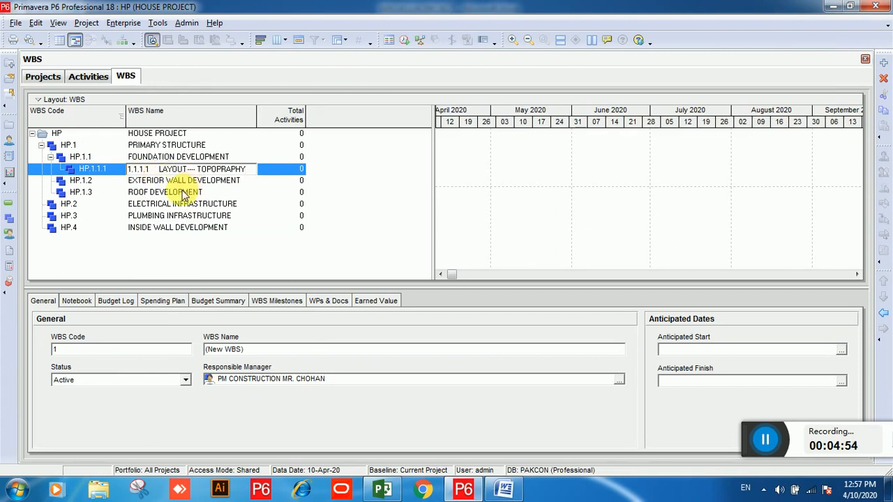
{"action": "key", "text": "BackSpace"}
{"action": "key", "text": "BackSpace"}
{"action": "key", "text": "BackSpace"}
{"action": "key", "text": "BackSpace"}
{"action": "key", "text": "BackSpace"}
{"action": "key", "text": "BackSpace"}
{"action": "key", "text": "BackSpace"}
{"action": "key", "text": "BackSpace"}
{"action": "left_click", "coordinate": [261, 191]}
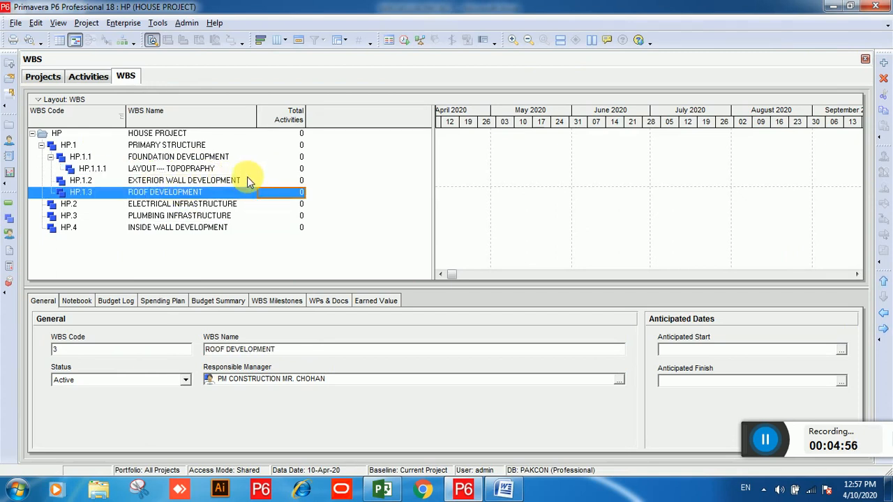
Step: Add a new WBS element after LAYOUT---- TOPOPRAPHY under FOUNDATION DEVELOPMENT with WBS code 2
{"action": "left_click", "coordinate": [238, 168]}
{"action": "left_click", "coordinate": [882, 64]}
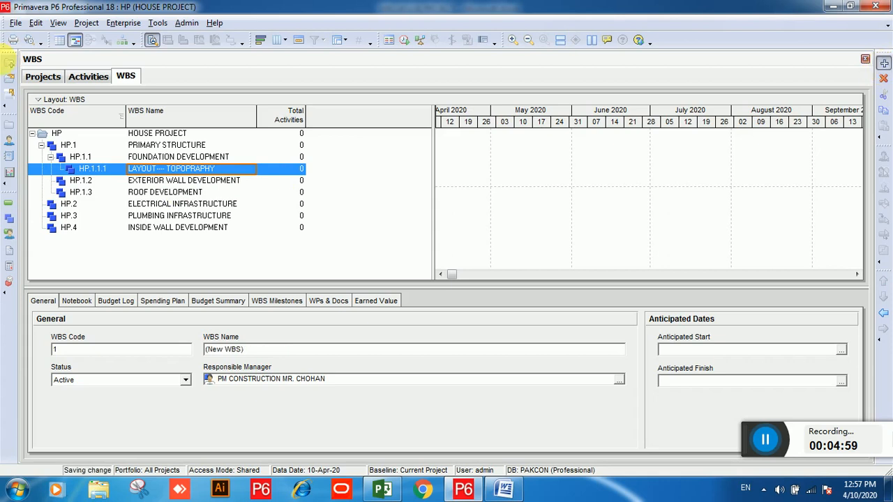
{"action": "type", "text": "2"}
{"action": "key", "text": "Return"}
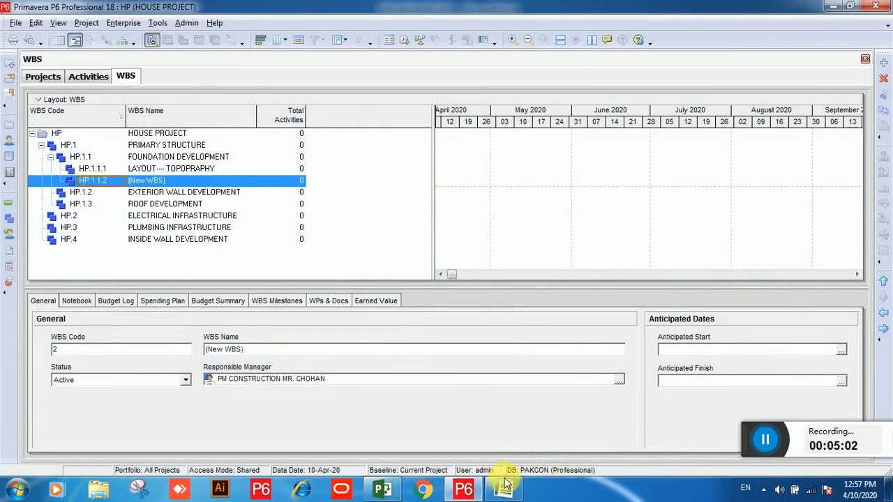
Step: Copy EXCAVATION from the Word WBS outline and return to Primavera
{"action": "left_click", "coordinate": [504, 490]}
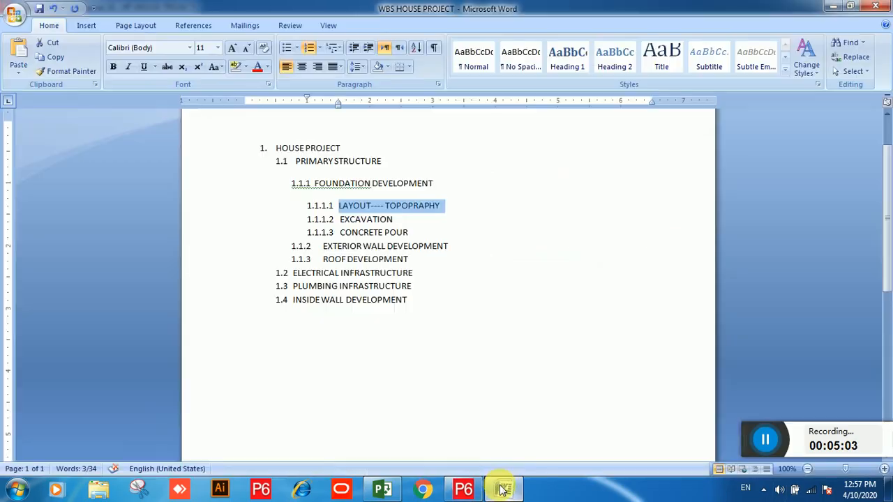
{"action": "left_click_drag", "start_coordinate": [393, 223], "coordinate": [342, 220]}
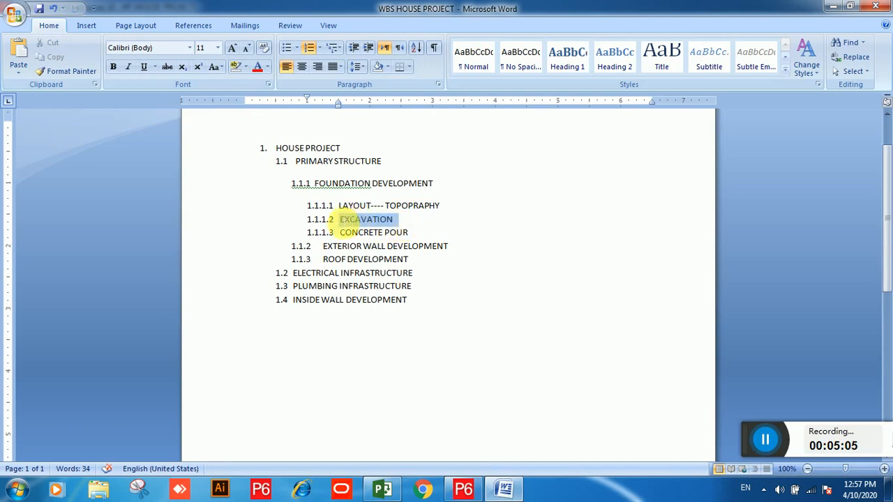
{"action": "right_click", "coordinate": [342, 220]}
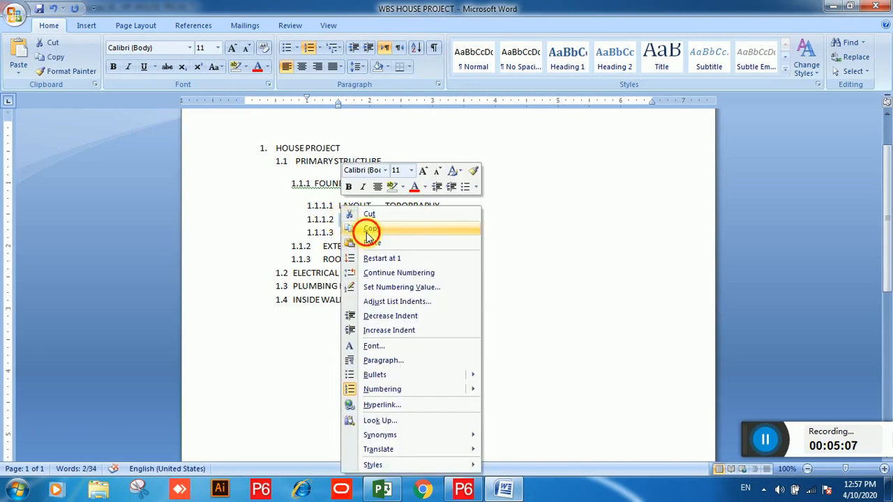
{"action": "left_click", "coordinate": [367, 235]}
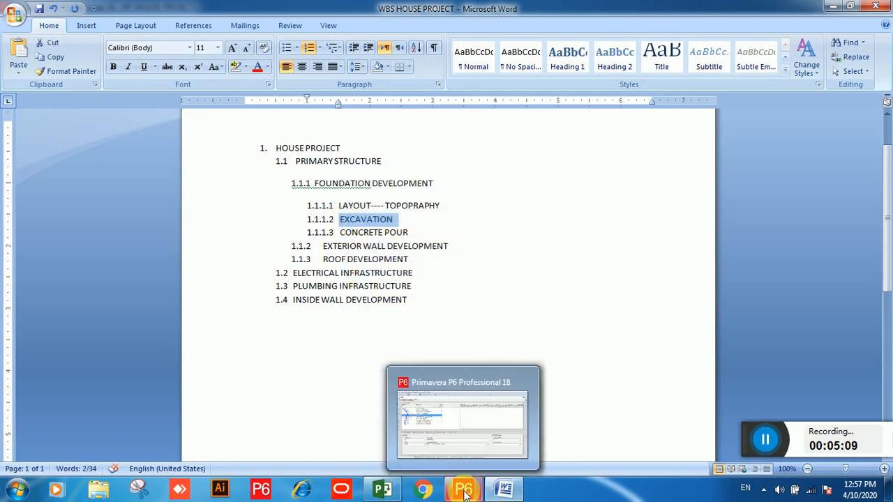
{"action": "left_click", "coordinate": [464, 492]}
Step: Name the new element EXCAVATION by pasting the copied text into its WBS name
{"action": "left_click", "coordinate": [208, 183]}
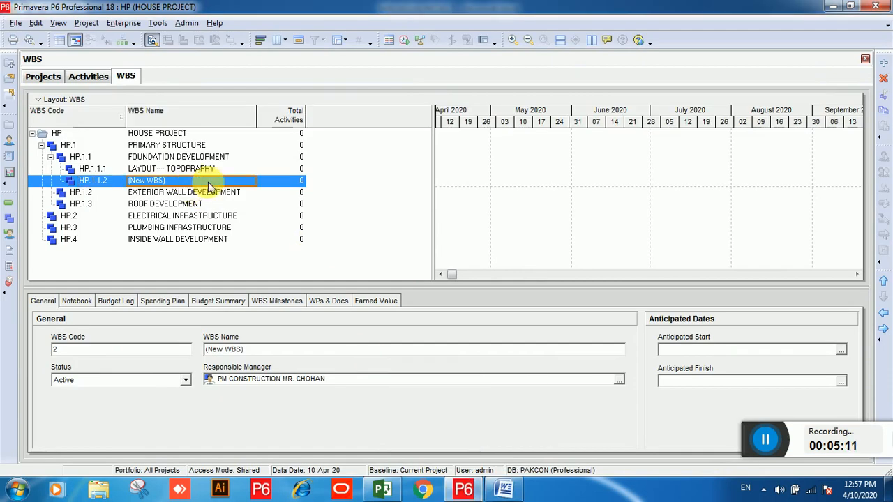
{"action": "left_click", "coordinate": [207, 183]}
{"action": "left_click_drag", "start_coordinate": [217, 183], "coordinate": [129, 184]}
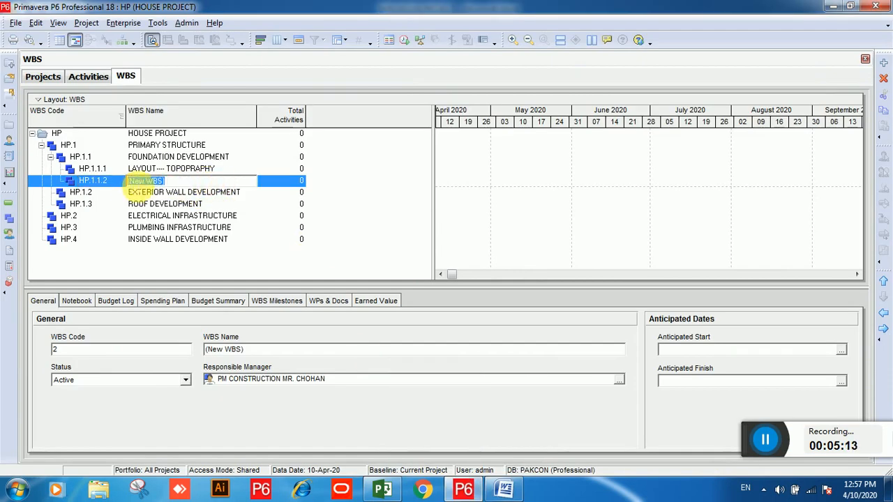
{"action": "right_click", "coordinate": [136, 183]}
{"action": "left_click", "coordinate": [165, 238]}
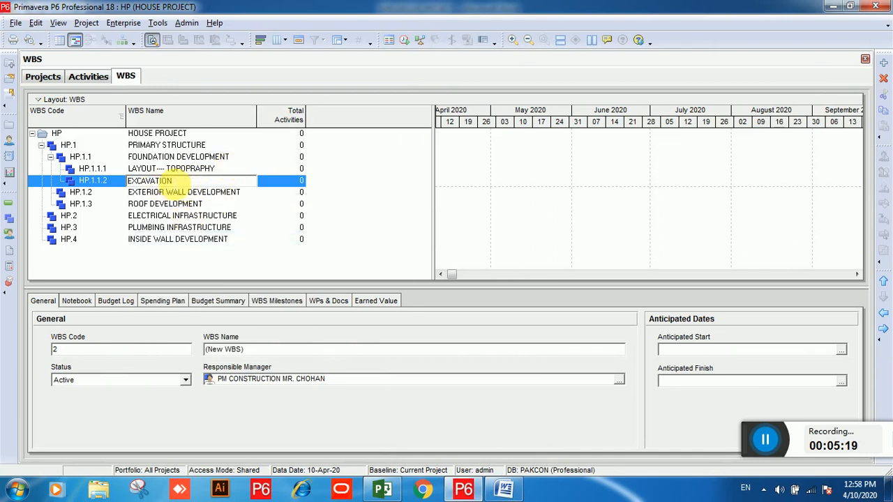
{"action": "left_click", "coordinate": [180, 203]}
{"action": "left_click", "coordinate": [195, 180]}
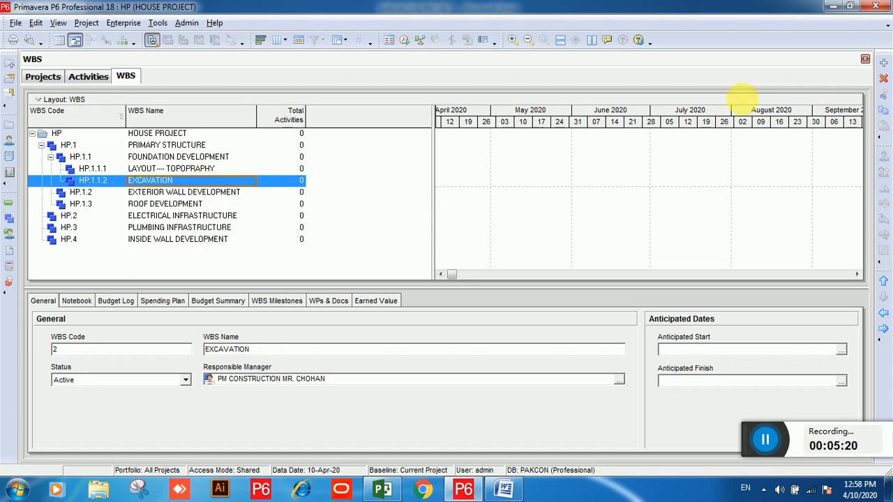
Step: Add another WBS element after EXCAVATION and copy CONCRETE POUR from the Word outline
{"action": "left_click", "coordinate": [884, 64]}
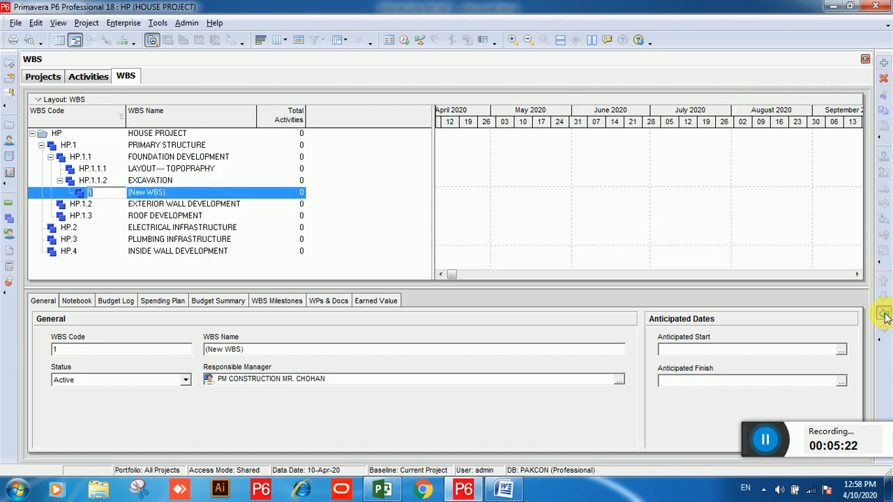
{"action": "left_click", "coordinate": [504, 488]}
{"action": "left_click", "coordinate": [358, 232]}
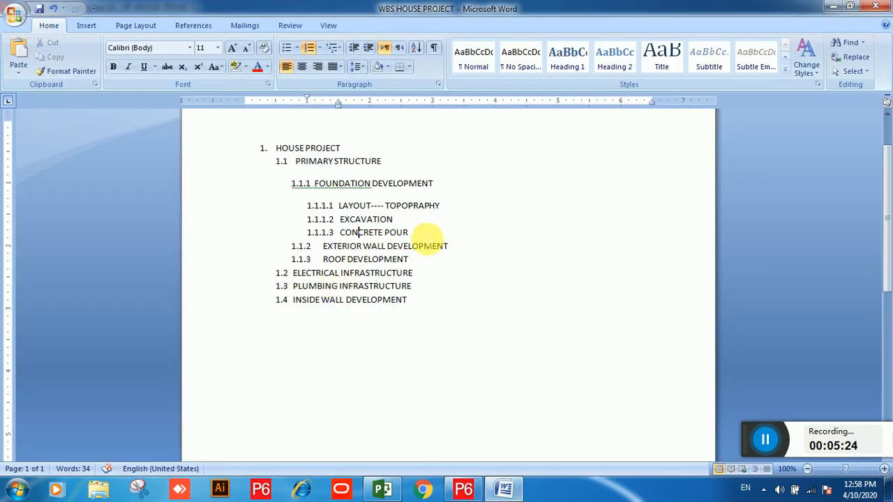
{"action": "left_click_drag", "start_coordinate": [418, 233], "coordinate": [348, 234]}
{"action": "right_click", "coordinate": [351, 234]}
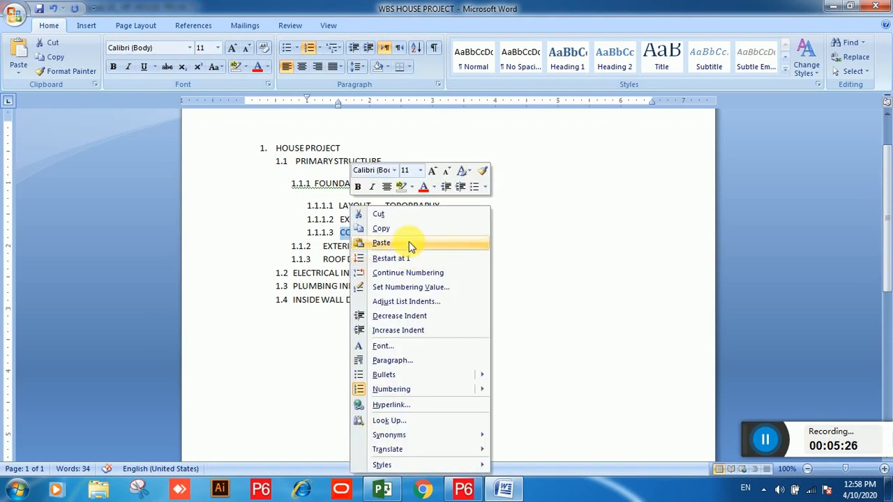
{"action": "left_click", "coordinate": [394, 228]}
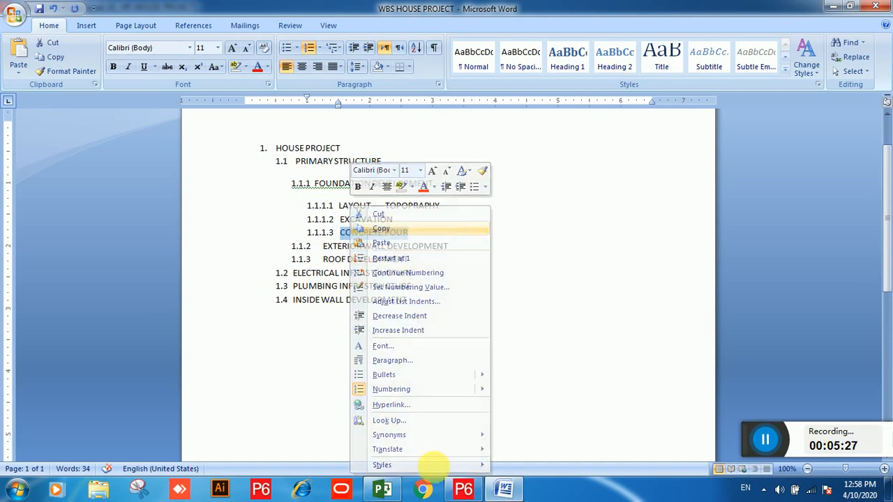
{"action": "left_click", "coordinate": [467, 491]}
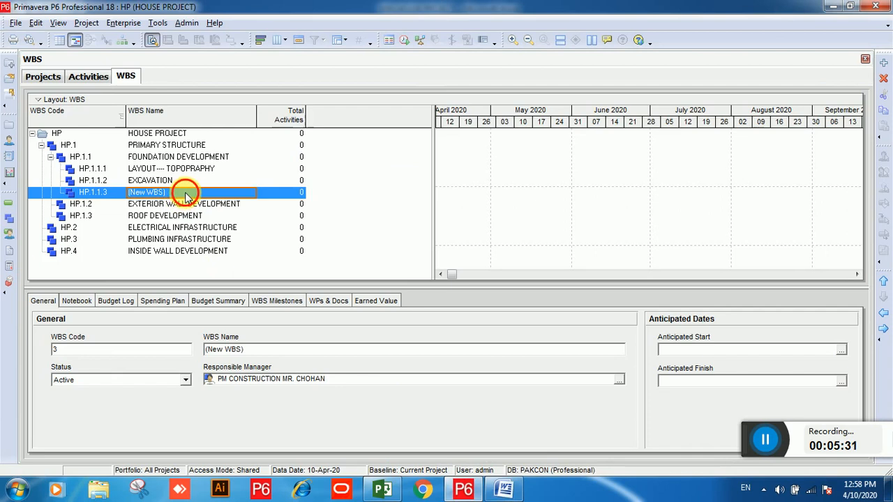
Step: Name the new element CONCRETE POUR by pasting the copied text into its WBS name
{"action": "left_click", "coordinate": [184, 193]}
{"action": "left_click_drag", "start_coordinate": [195, 192], "coordinate": [132, 193]}
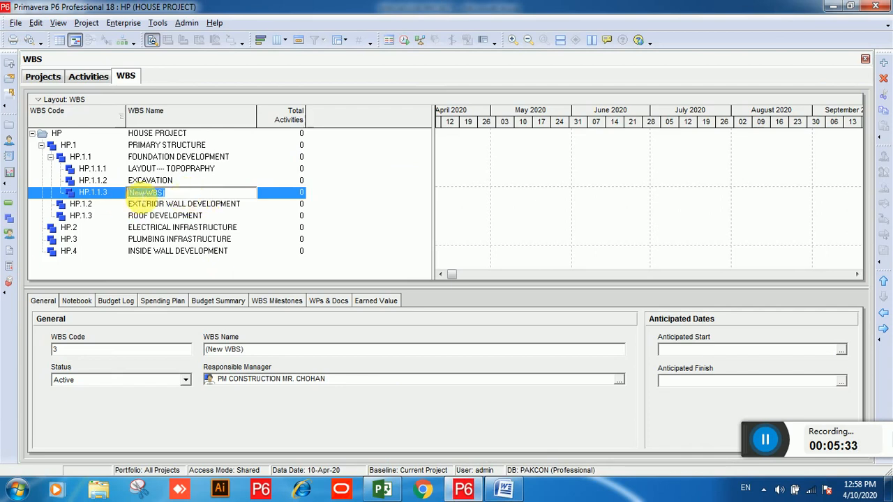
{"action": "right_click", "coordinate": [140, 192]}
{"action": "left_click", "coordinate": [169, 249]}
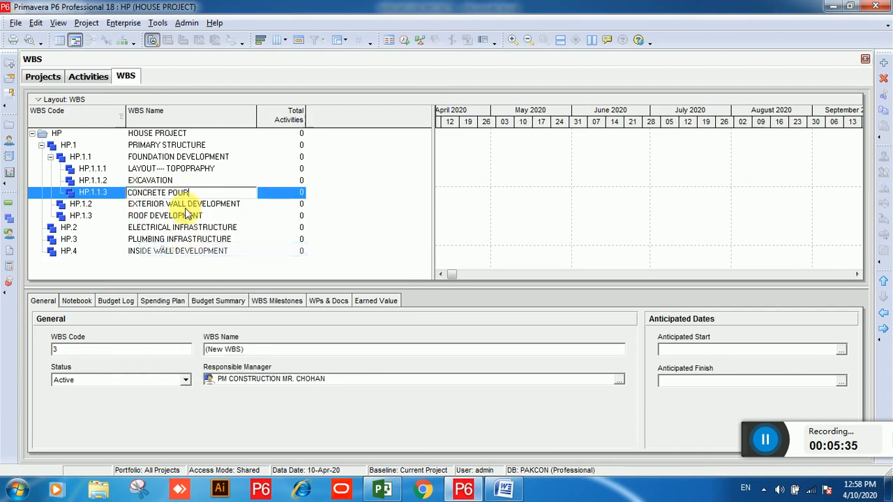
{"action": "left_click", "coordinate": [185, 179]}
{"action": "left_click", "coordinate": [199, 203]}
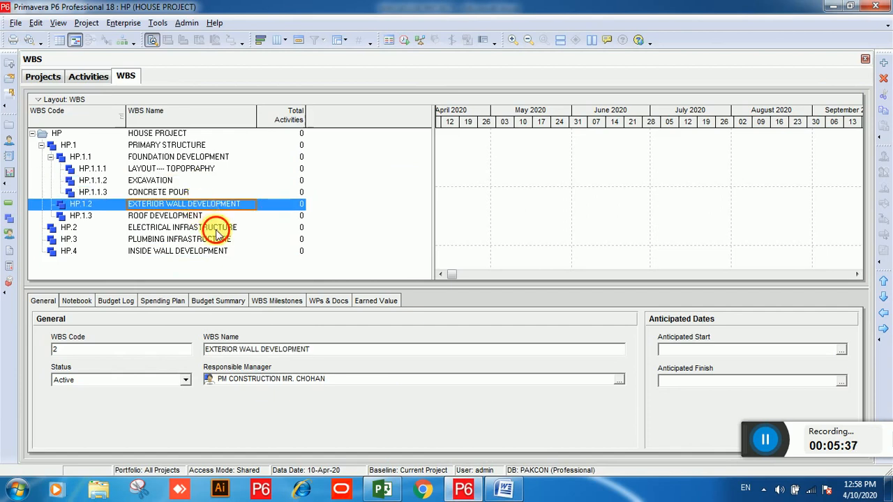
{"action": "left_click", "coordinate": [216, 229]}
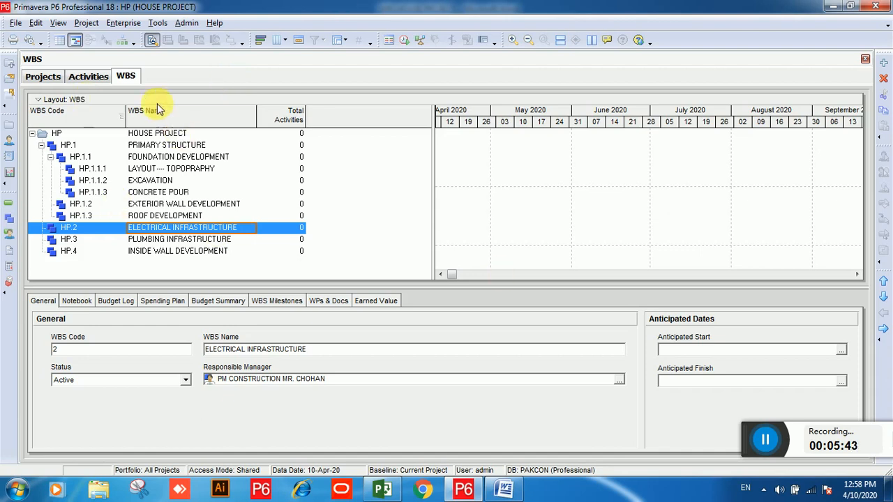
Step: Sort the WBS table by name and by code, then restore its hierarchical order
{"action": "left_click", "coordinate": [144, 116]}
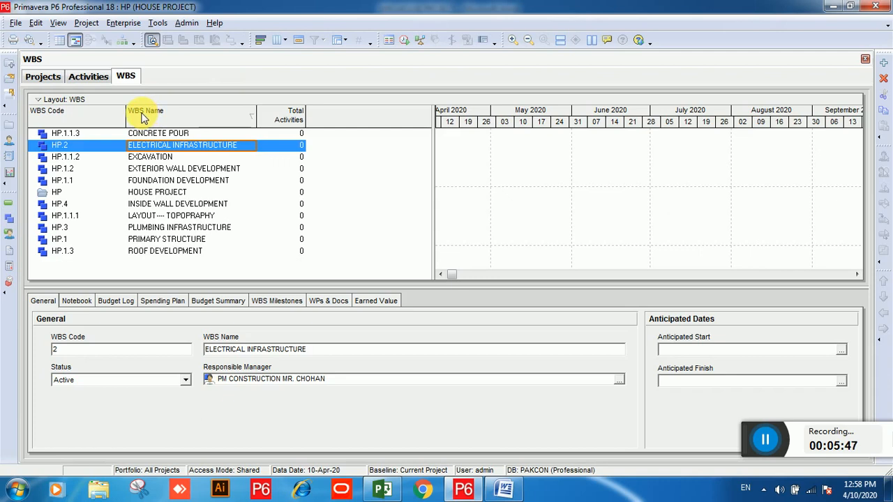
{"action": "left_click", "coordinate": [54, 120]}
{"action": "left_click", "coordinate": [54, 120]}
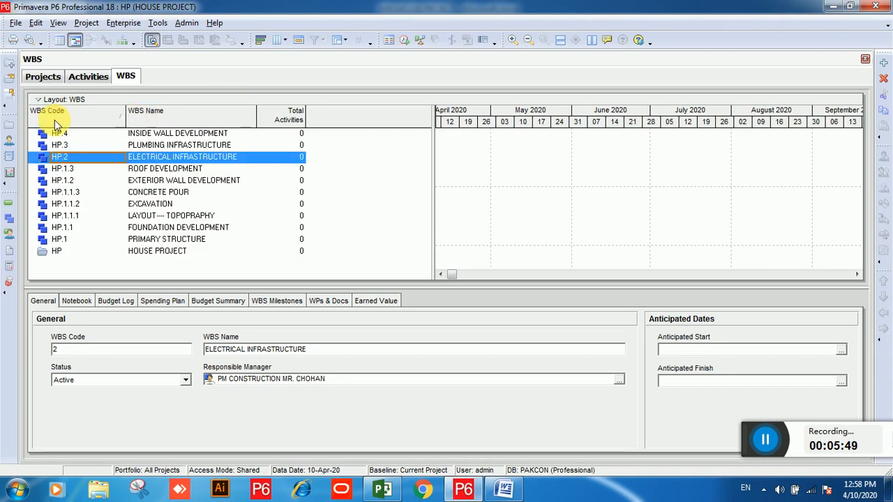
{"action": "left_click", "coordinate": [55, 120]}
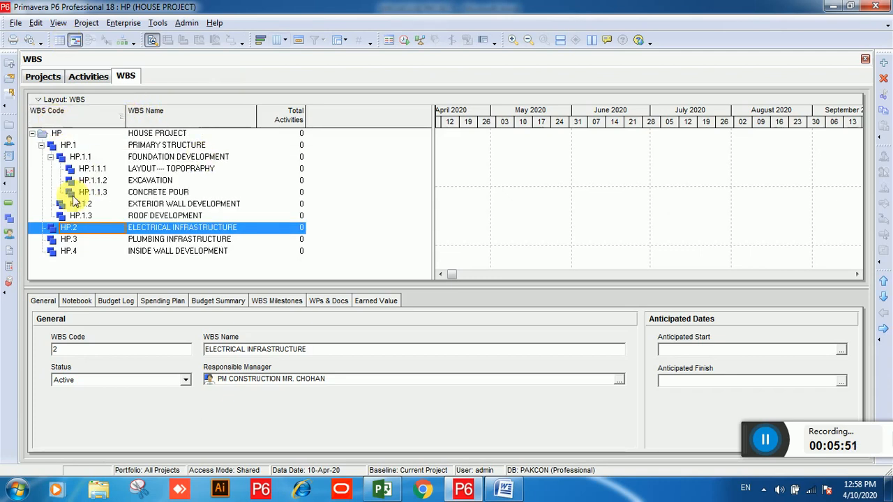
Step: Switch to the Activities view and refresh the project data
{"action": "left_click", "coordinate": [87, 78]}
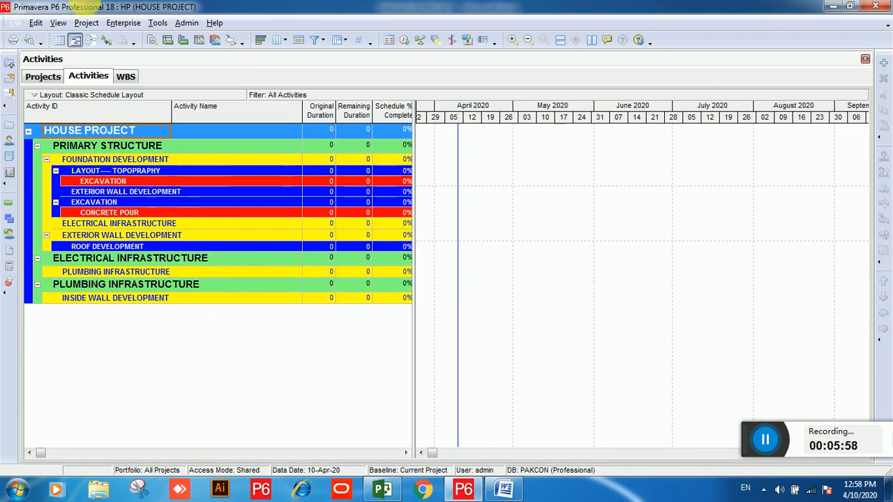
{"action": "left_click", "coordinate": [16, 24]}
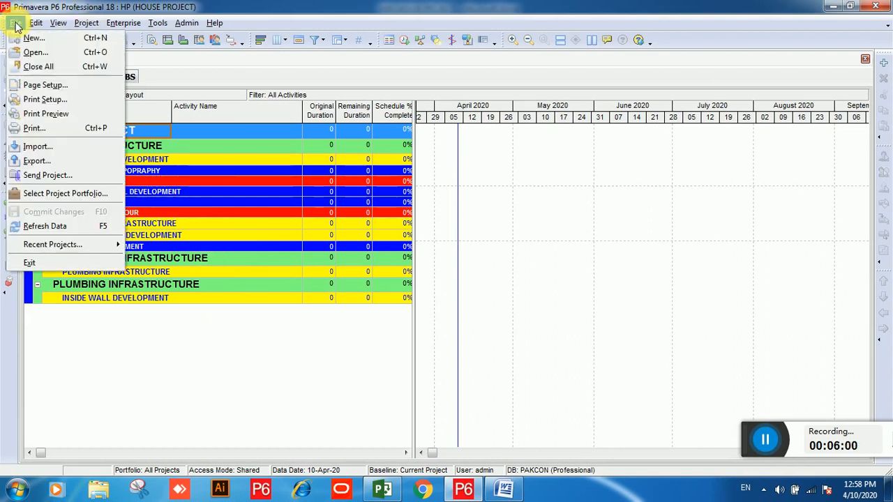
{"action": "left_click", "coordinate": [51, 228]}
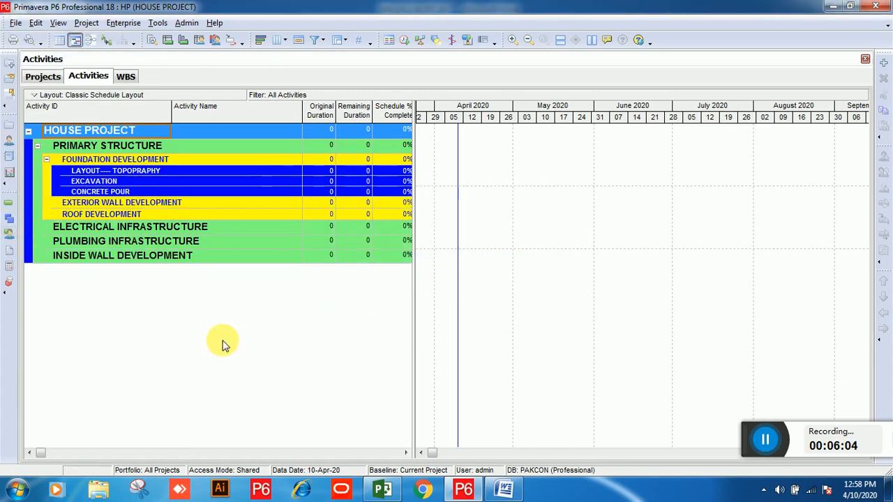